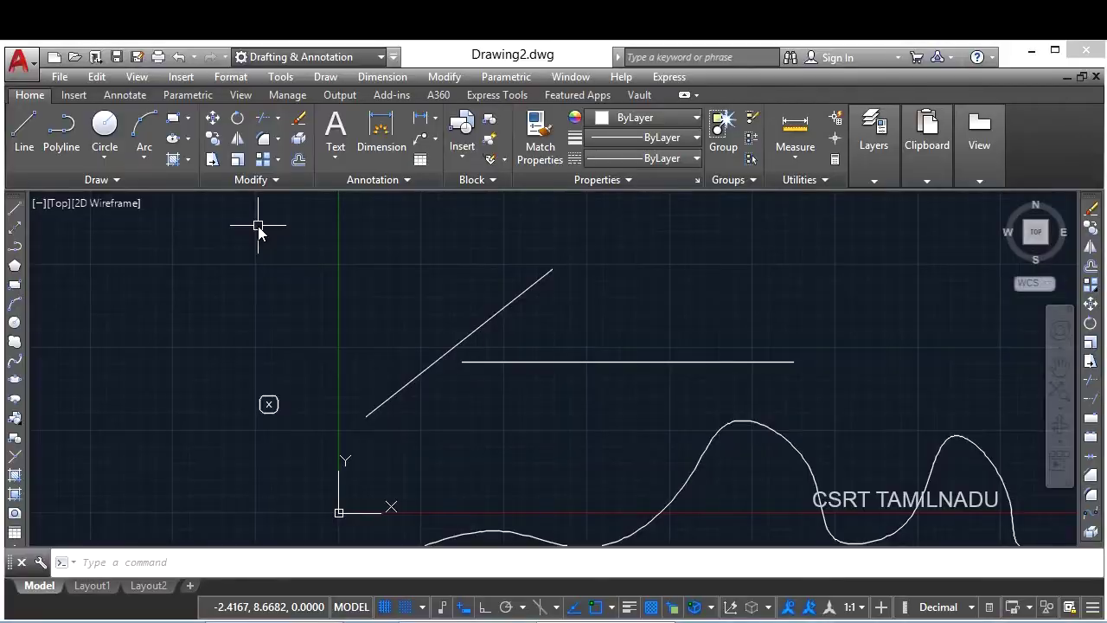
# - Review the Point Style settings from the Format menu twice, closing them without changes
pyautogui.click(258, 226)
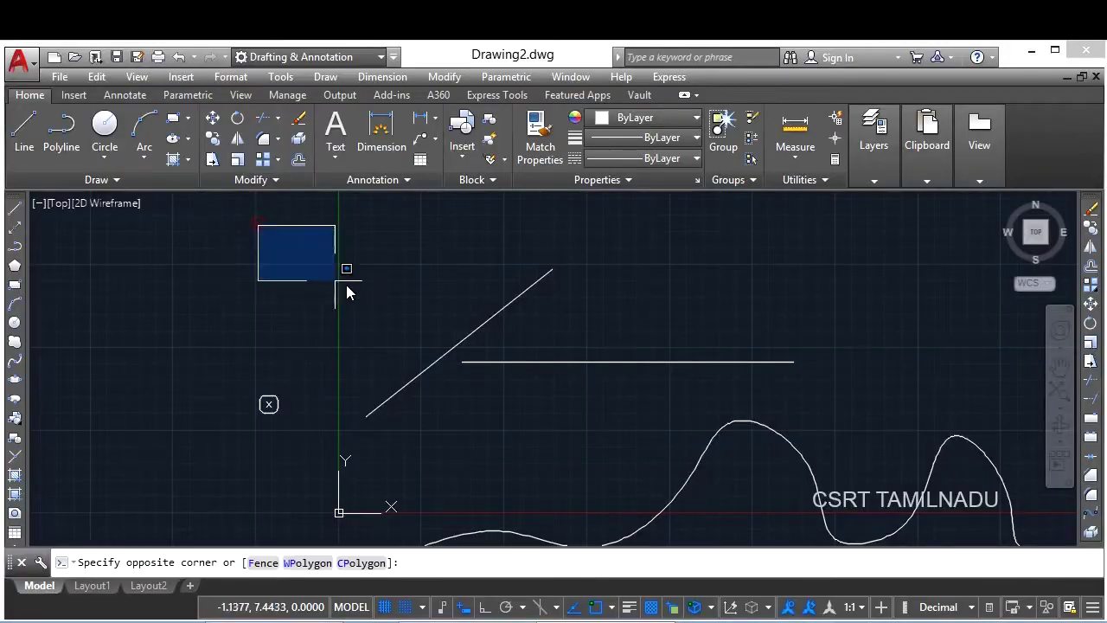
pyautogui.click(411, 308)
pyautogui.click(230, 76)
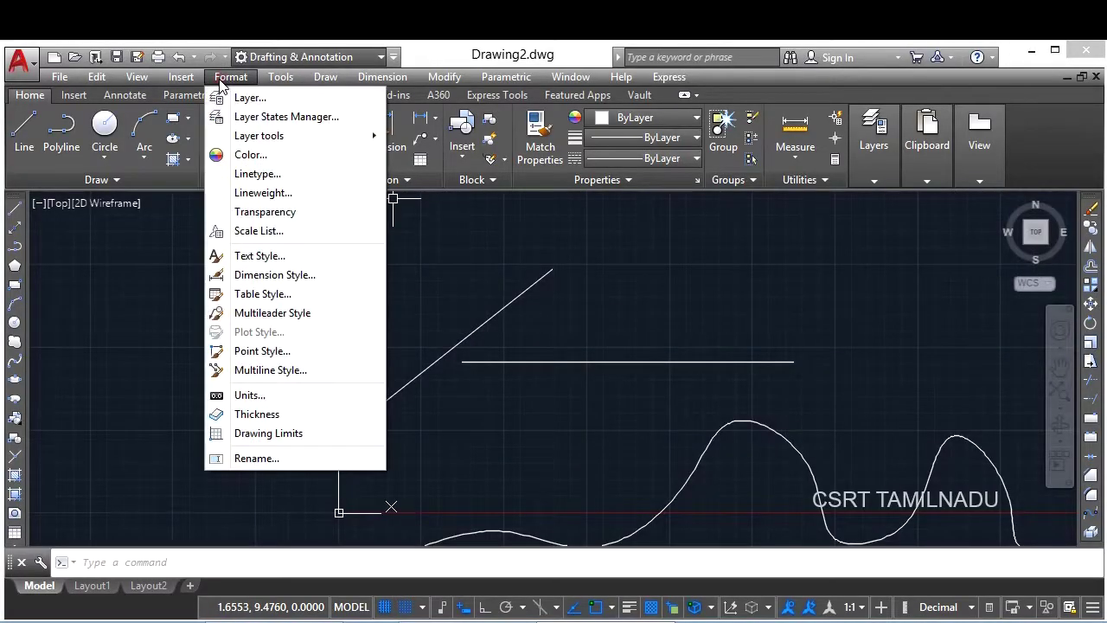
pyautogui.click(275, 351)
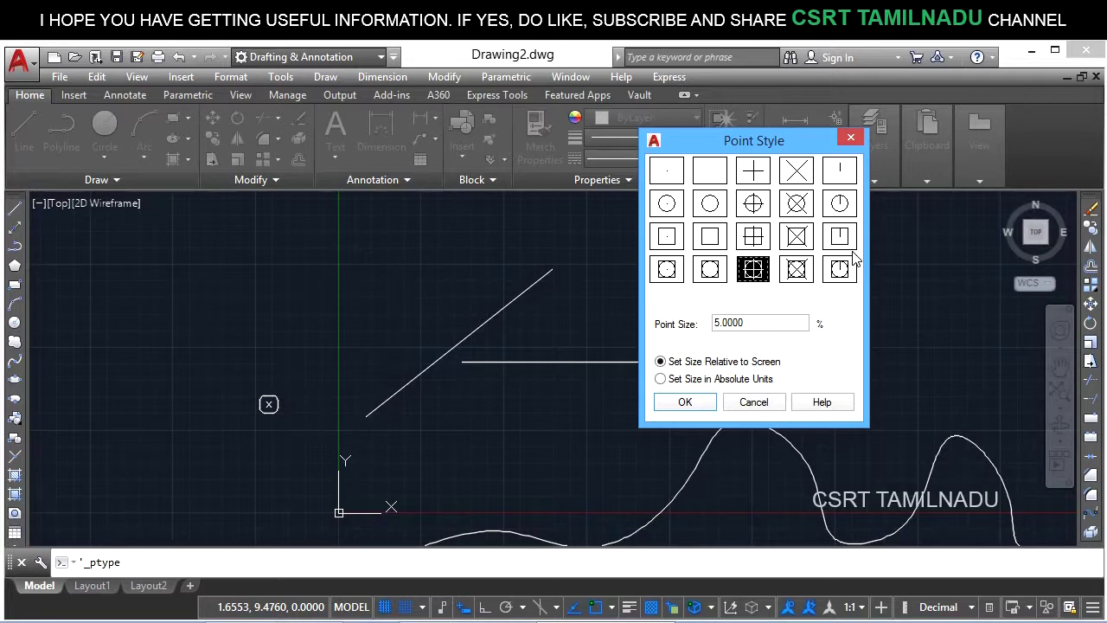
pyautogui.click(740, 407)
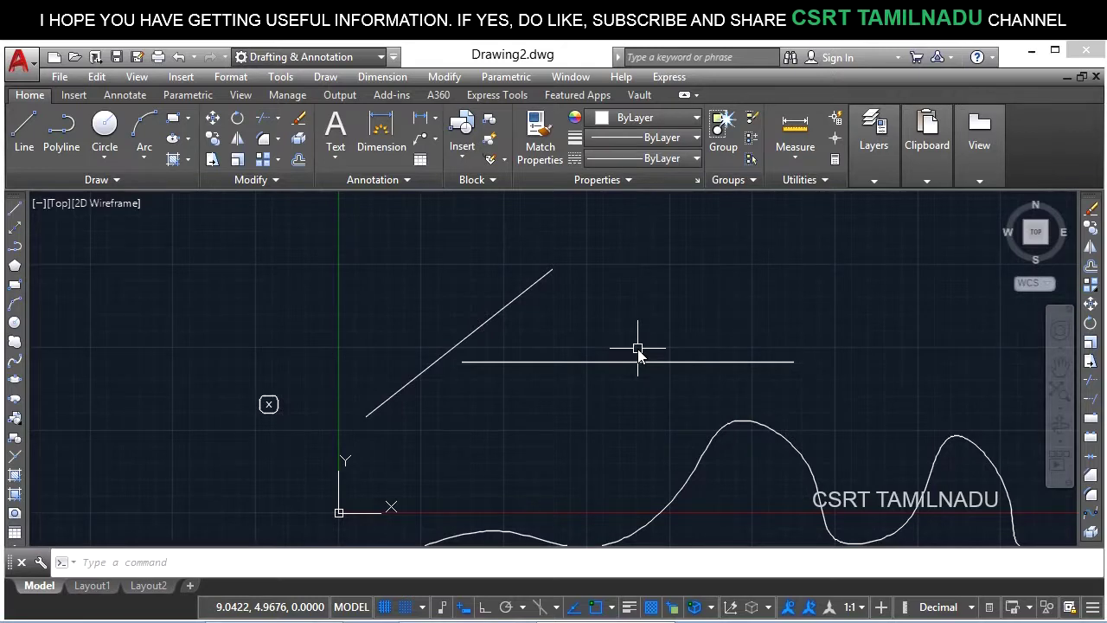
pyautogui.write('PT')
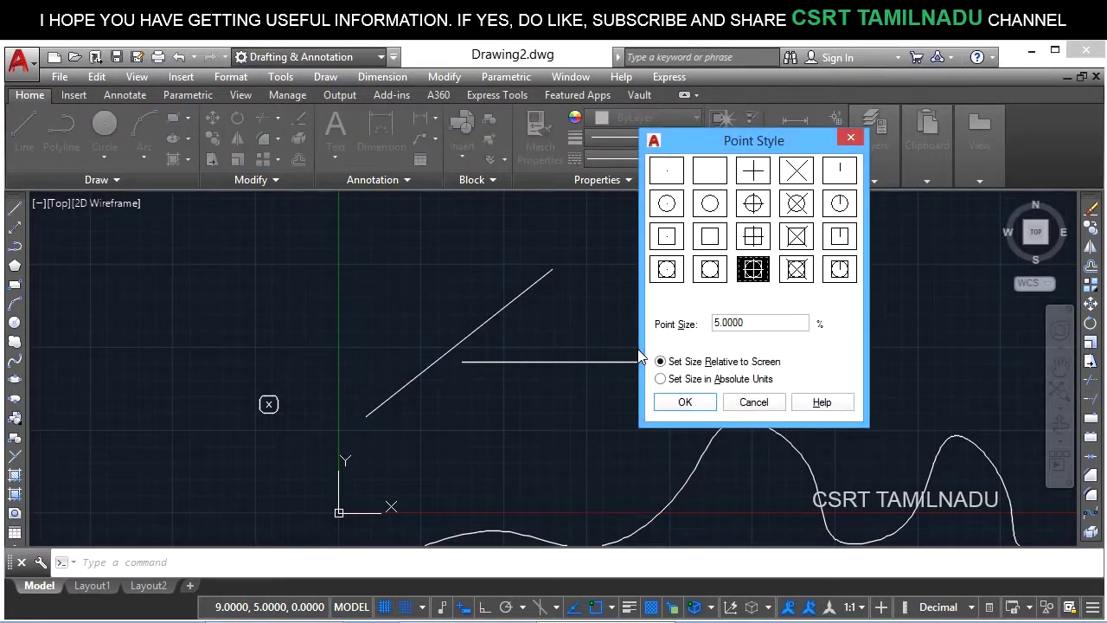
pyautogui.press('Escape')
pyautogui.click(231, 76)
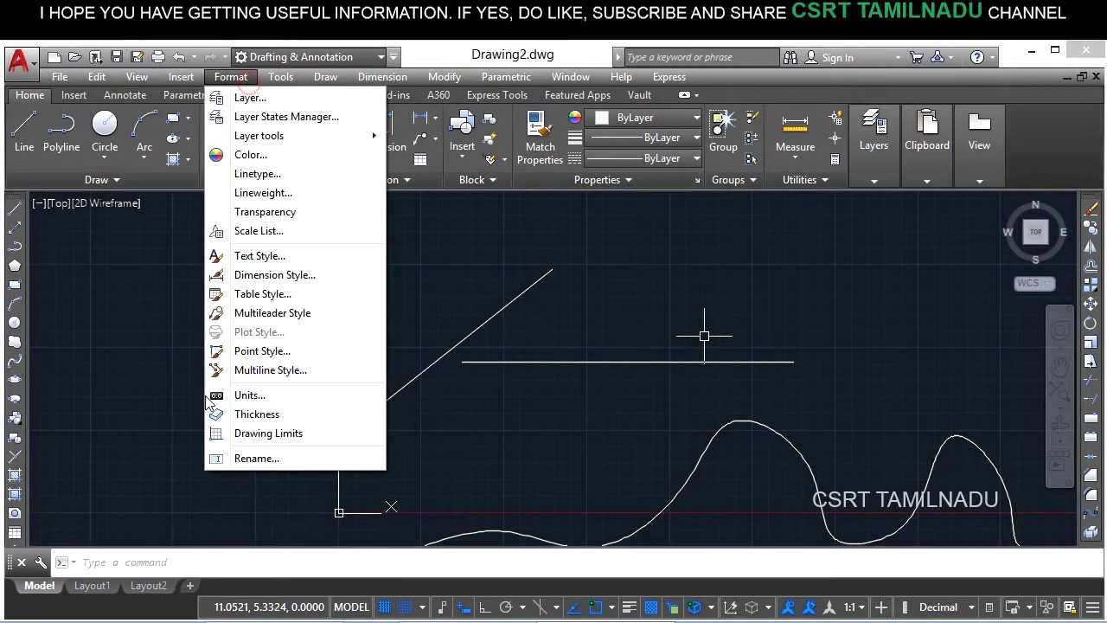
pyautogui.click(273, 351)
pyautogui.click(671, 401)
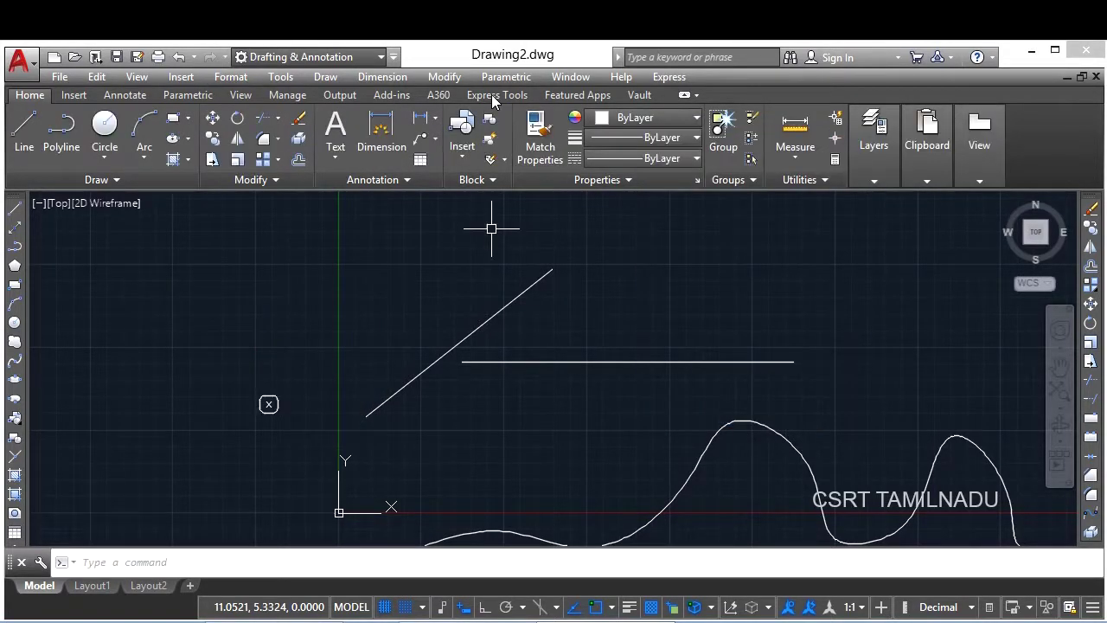
# - Place three points along the horizontal line with Multiple Point, then reopen Point Style via PT
pyautogui.click(320, 78)
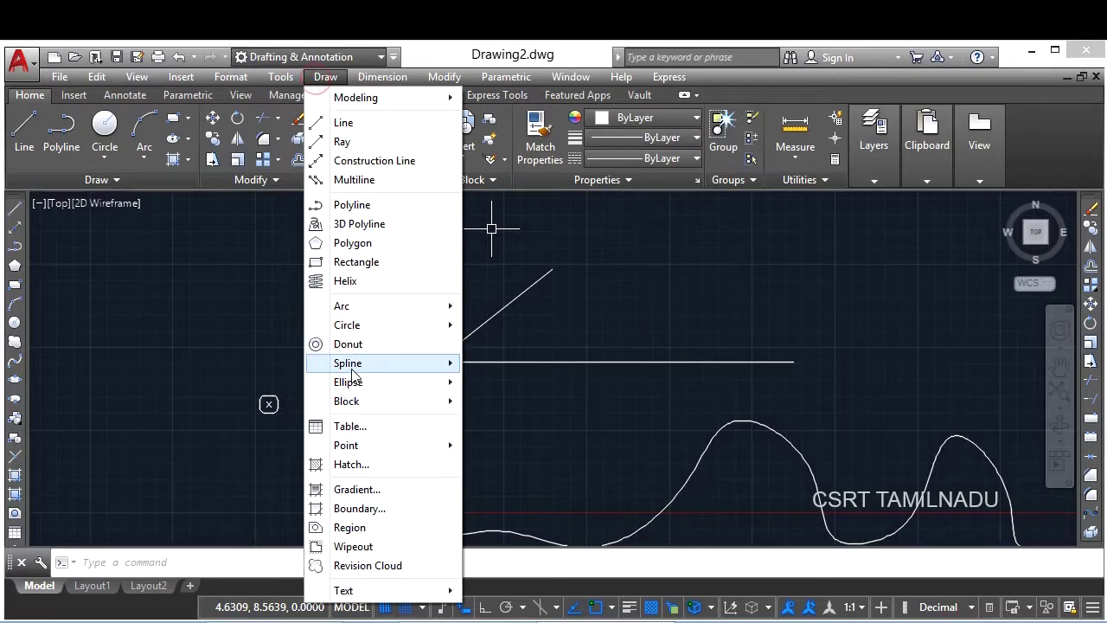
pyautogui.moveTo(346, 445)
pyautogui.click(519, 462)
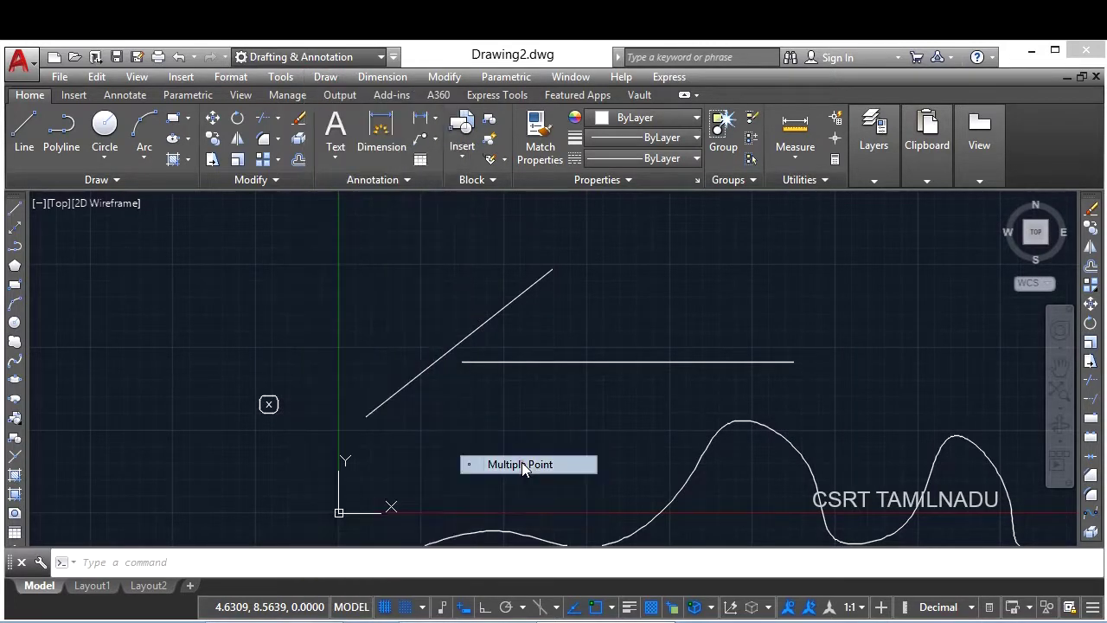
pyautogui.click(554, 362)
pyautogui.click(670, 361)
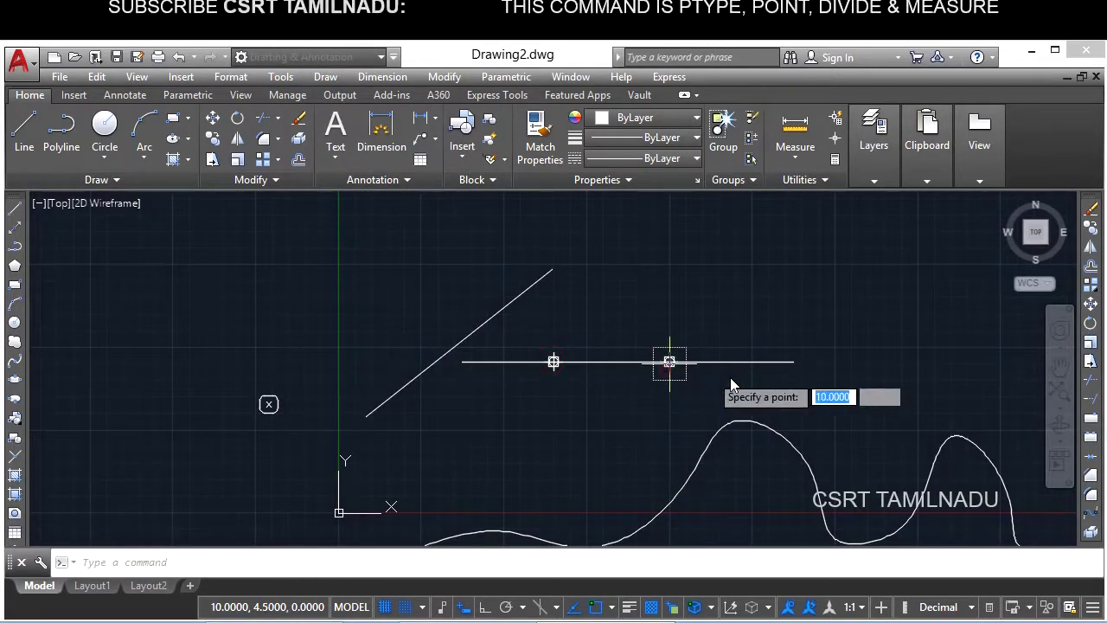
pyautogui.click(752, 362)
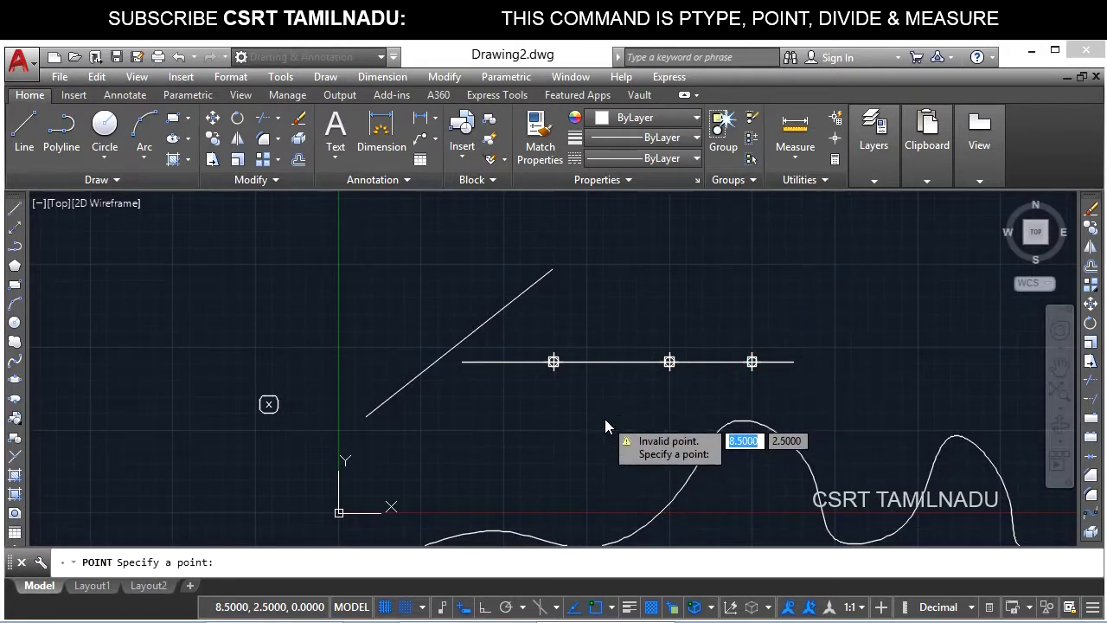
pyautogui.press('Escape')
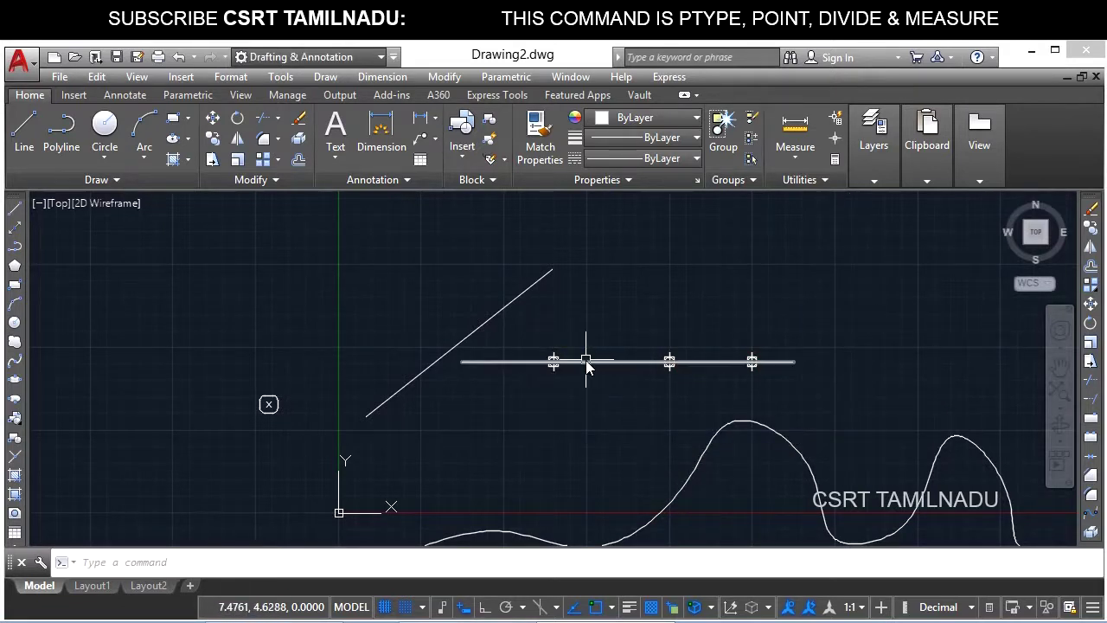
pyautogui.write('PT')
pyautogui.press('Return')
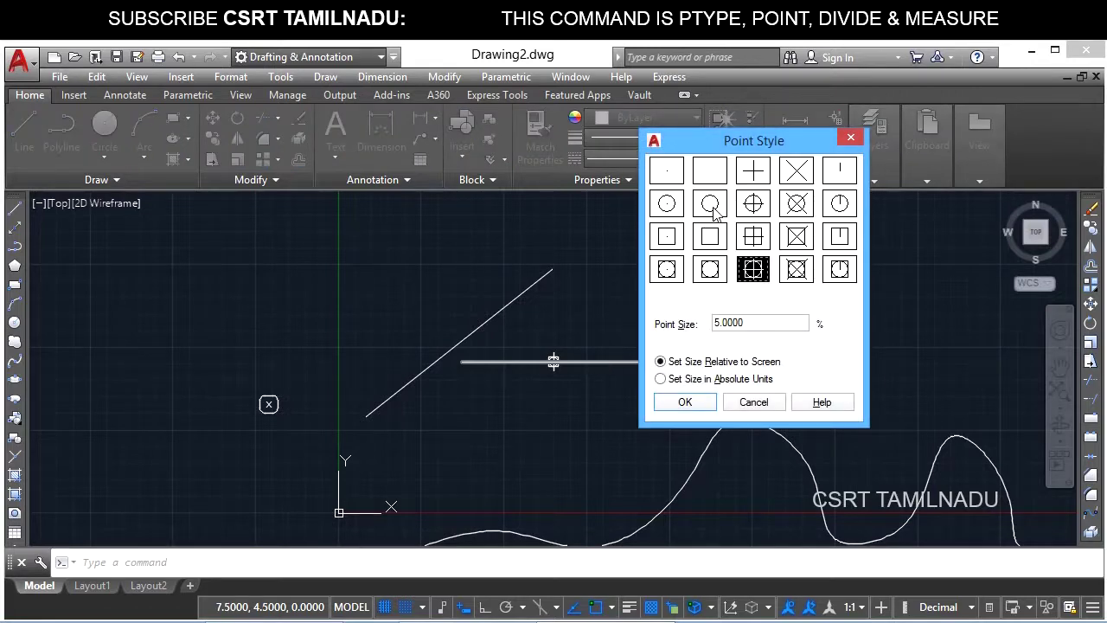
# - Apply the plain circle point style, then switch to the circle-with-cross style
pyautogui.click(713, 210)
pyautogui.click(688, 402)
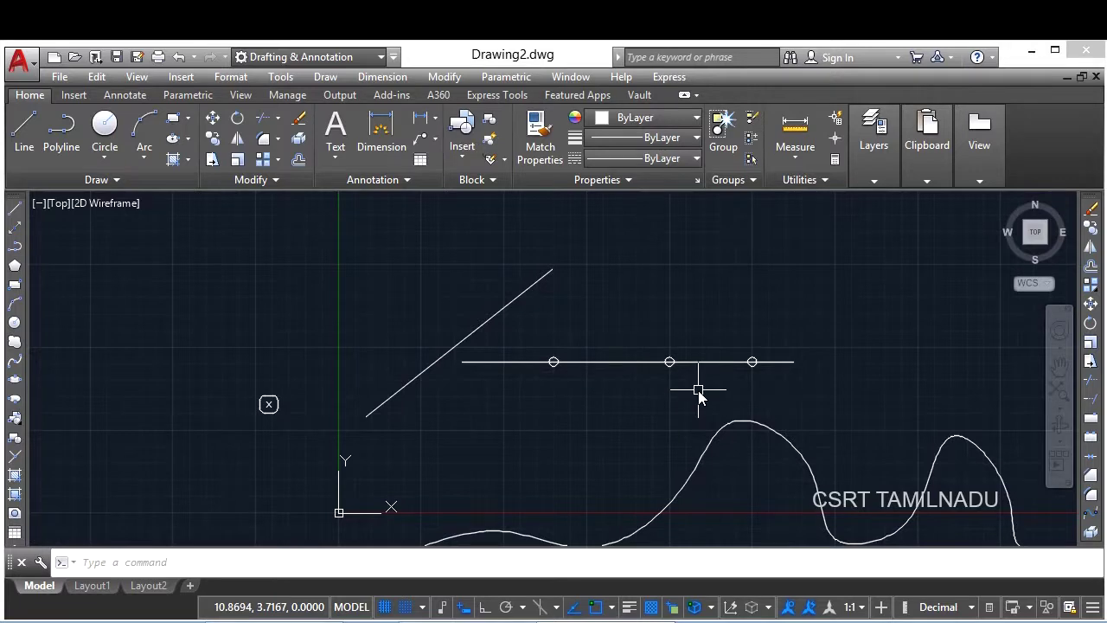
pyautogui.press('Return')
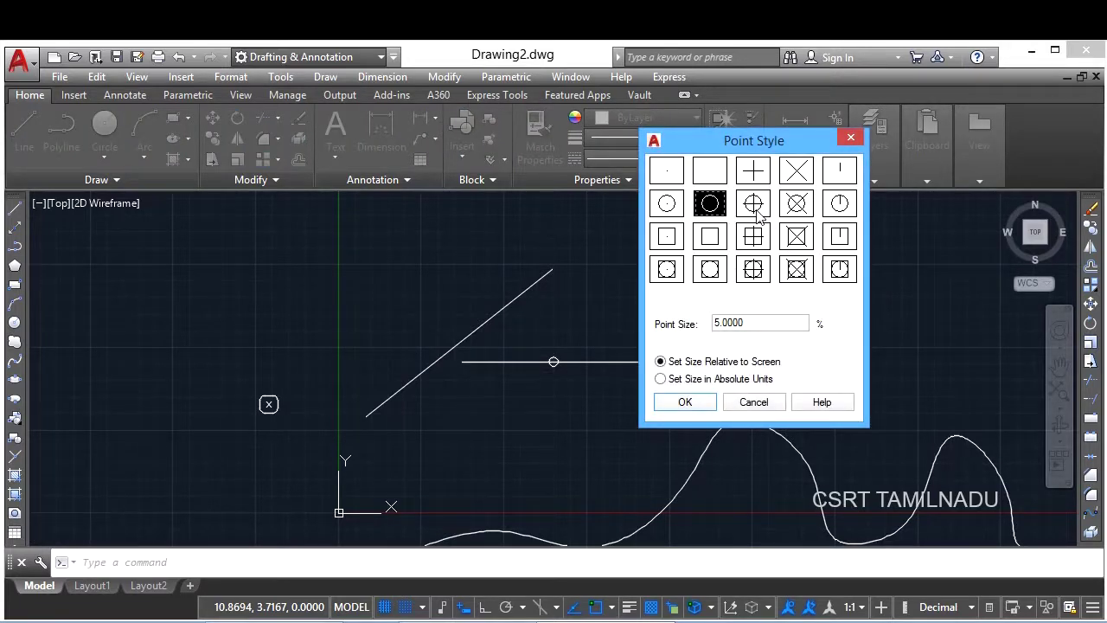
pyautogui.click(754, 208)
pyautogui.click(700, 404)
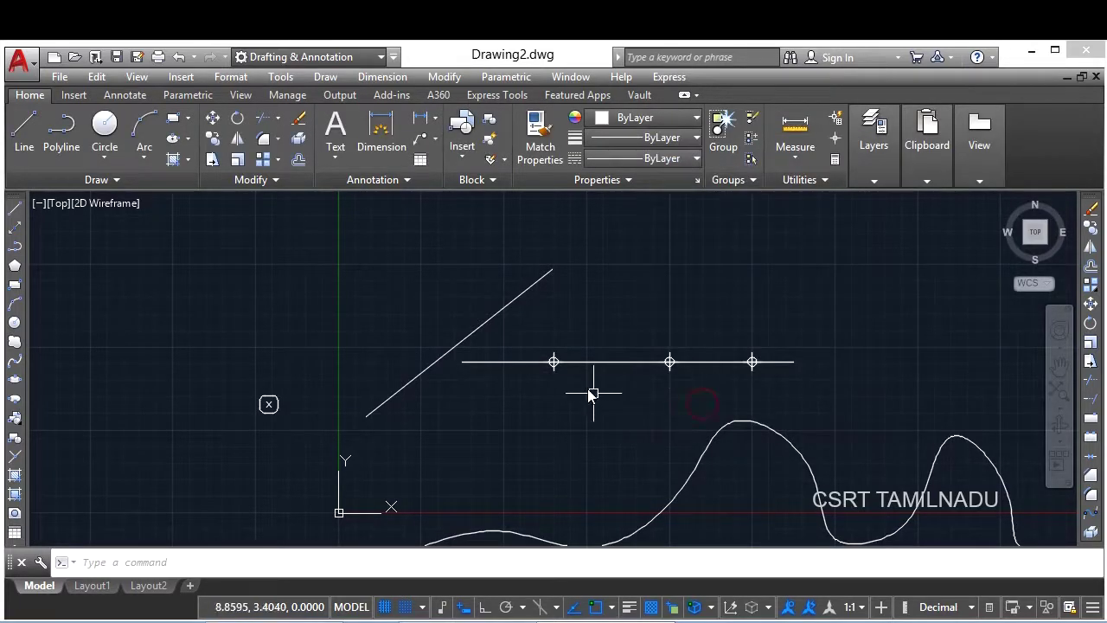
pyautogui.press('Return')
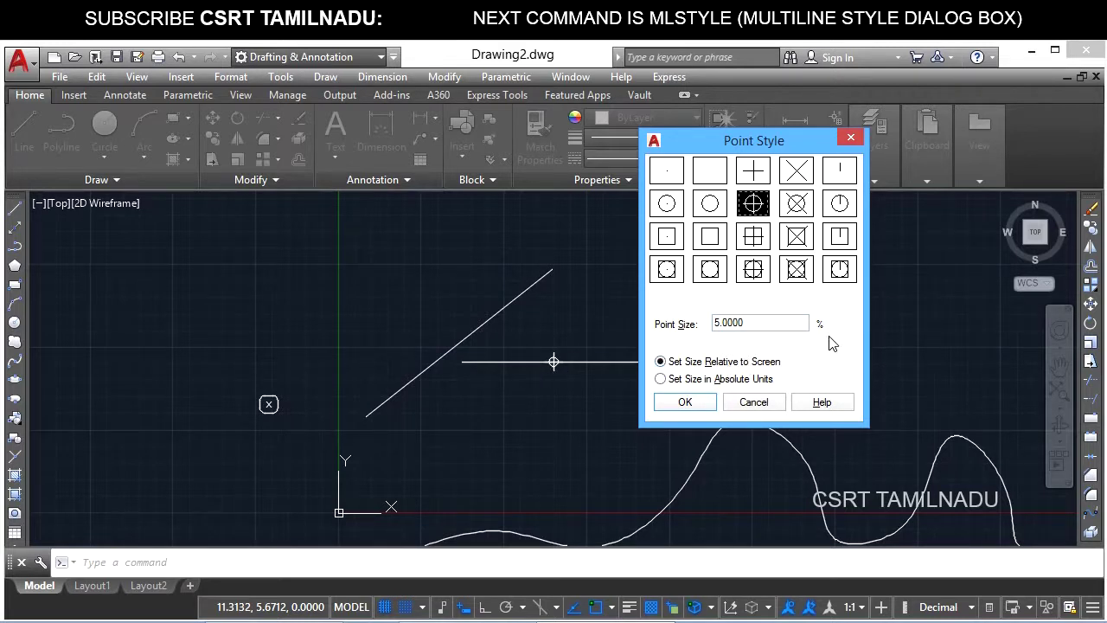
# - Set the point size to 10% relative to screen and reopen Point Style
pyautogui.doubleClick(767, 322)
pyautogui.write('10')
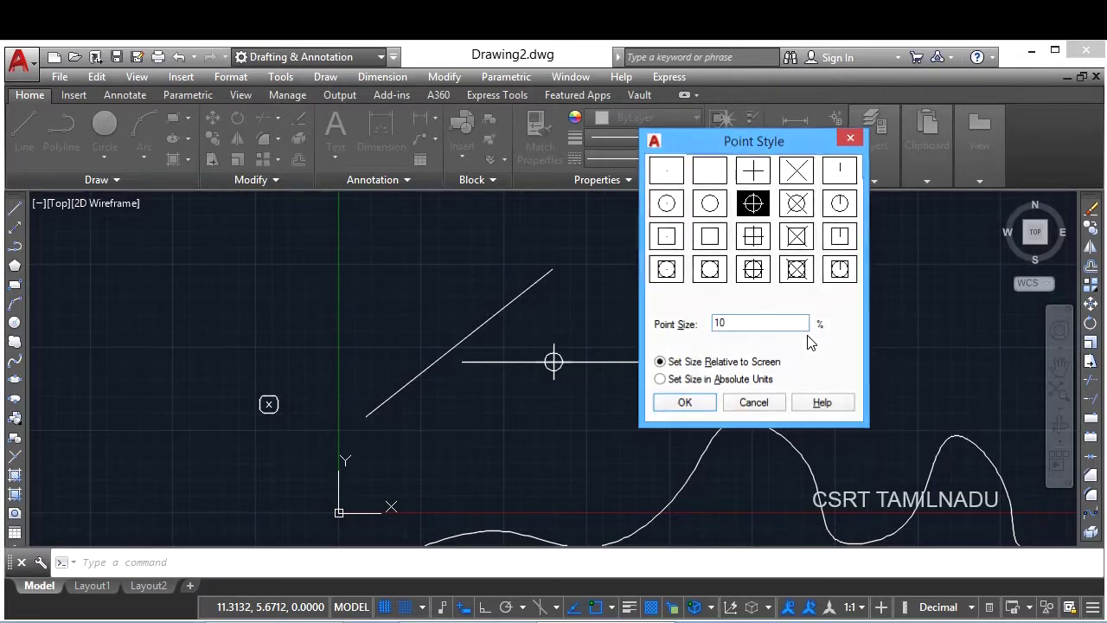
pyautogui.press('Return')
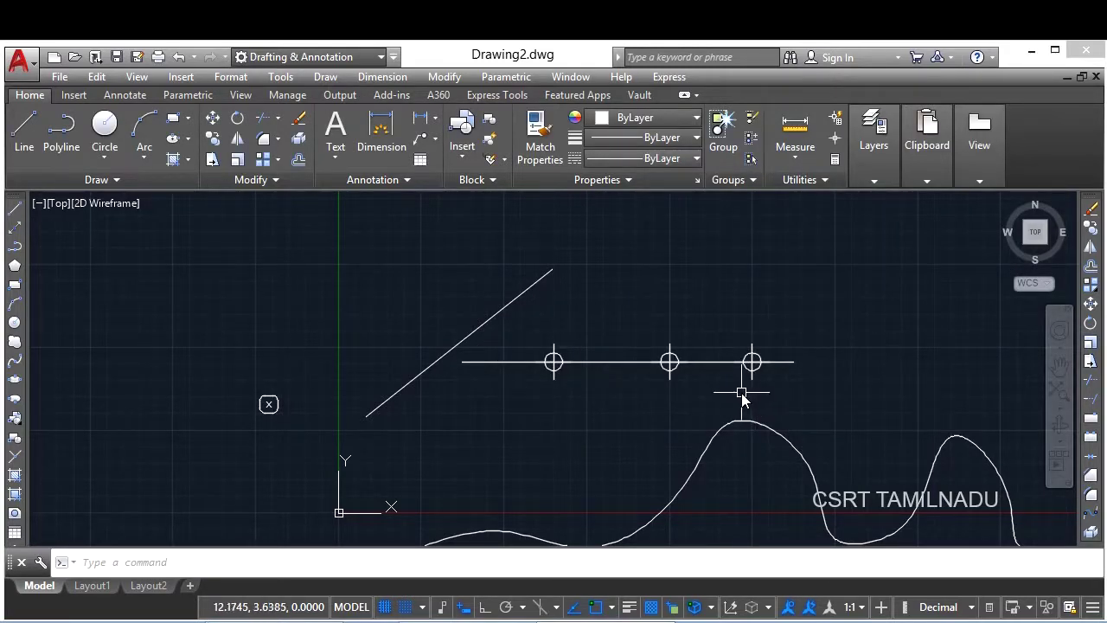
pyautogui.press('Return')
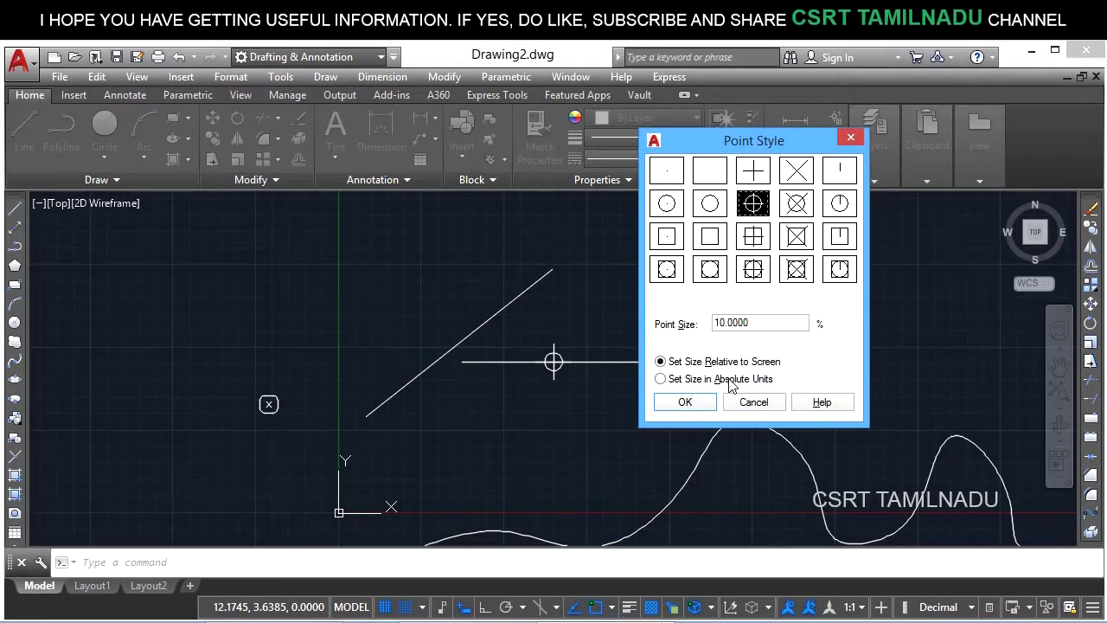
# - Try an absolute point size of 1 unit, inspect a marker, and reopen Point Style
pyautogui.click(730, 382)
pyautogui.doubleClick(778, 323)
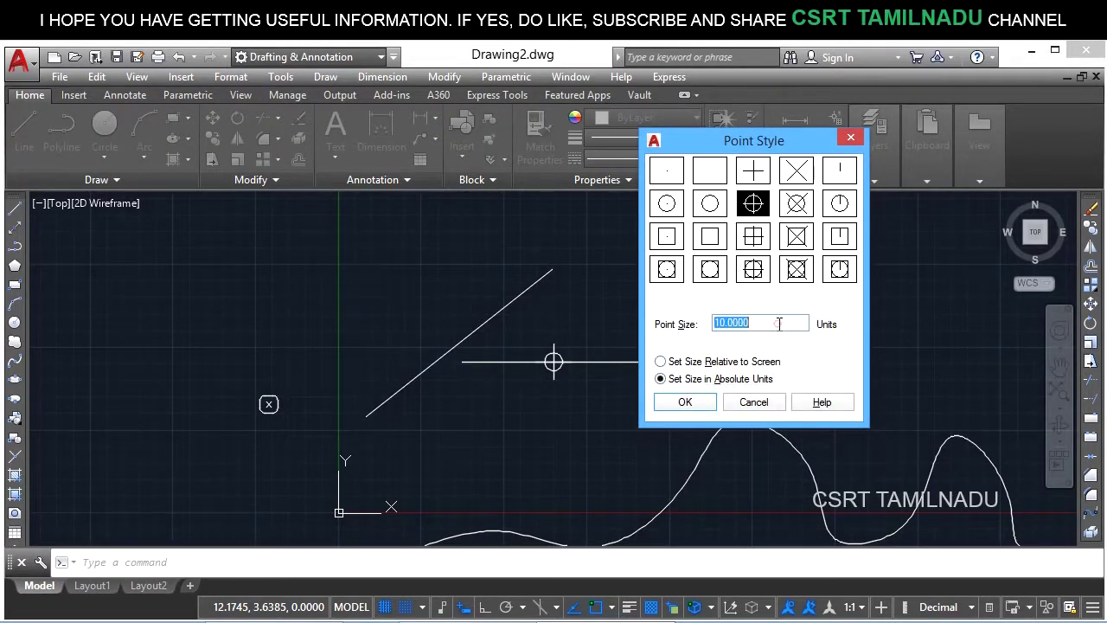
pyautogui.write('1')
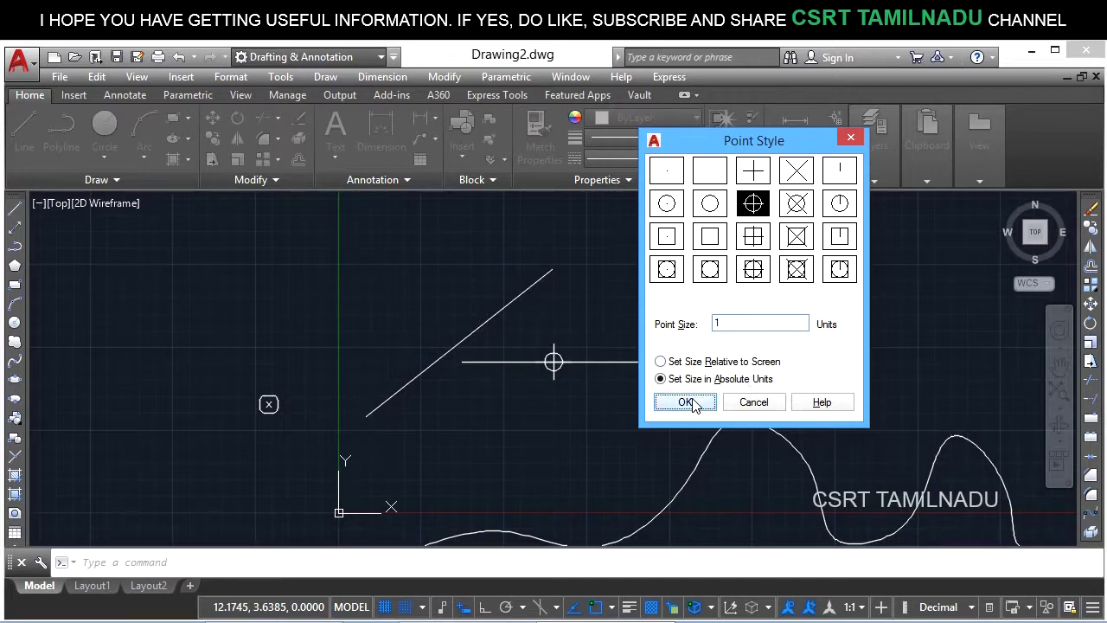
pyautogui.click(685, 401)
pyautogui.scroll(2, 554, 362)
pyautogui.click(550, 346)
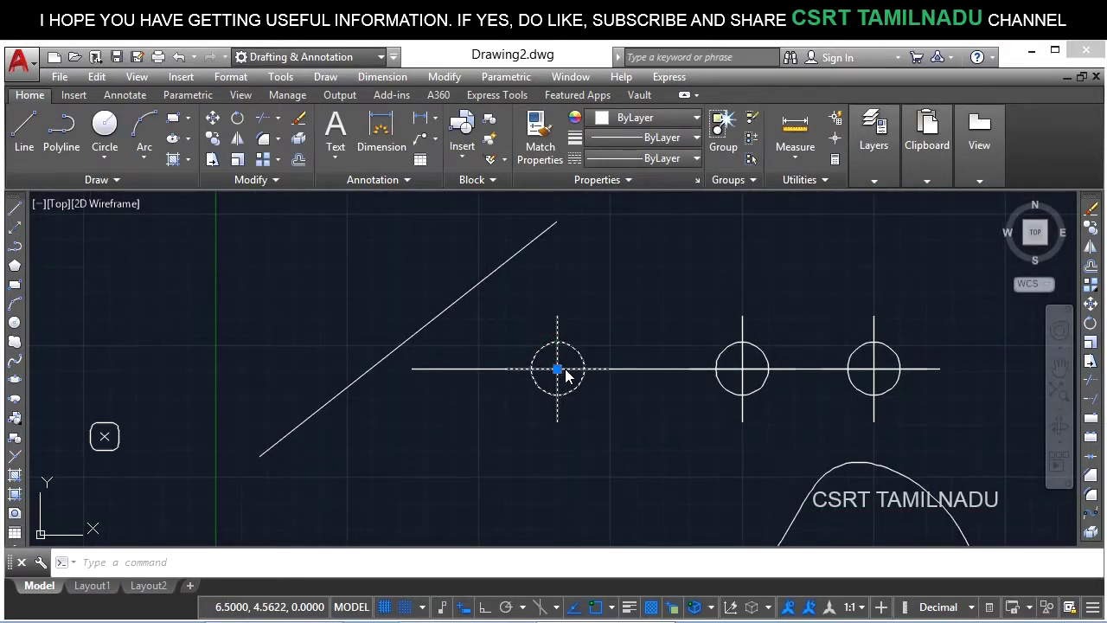
pyautogui.scroll(-2, 579, 372)
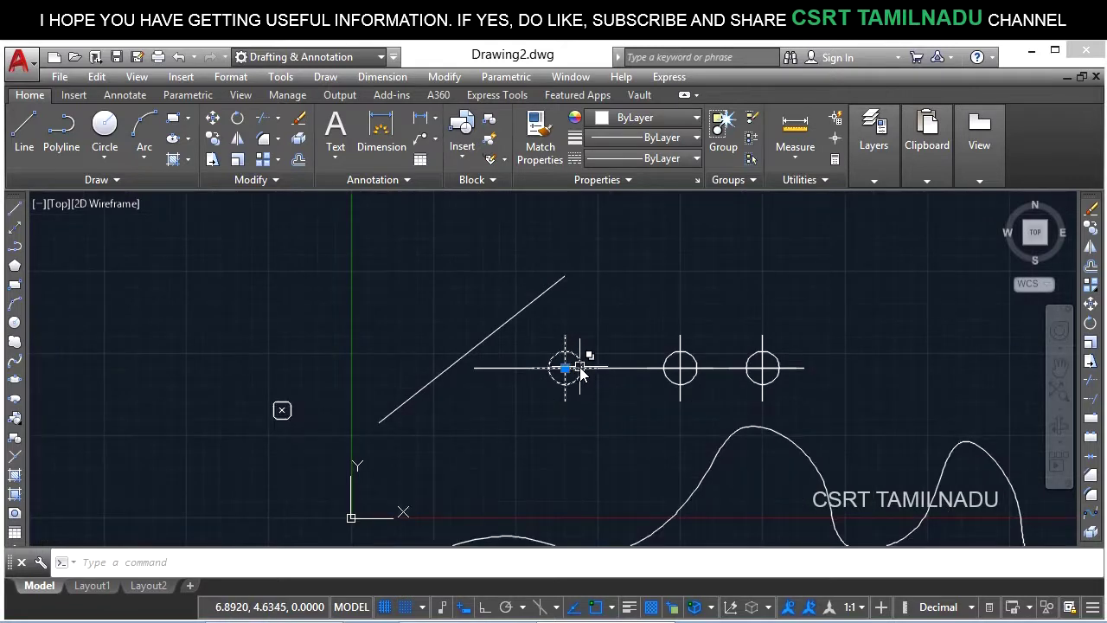
pyautogui.press('Return')
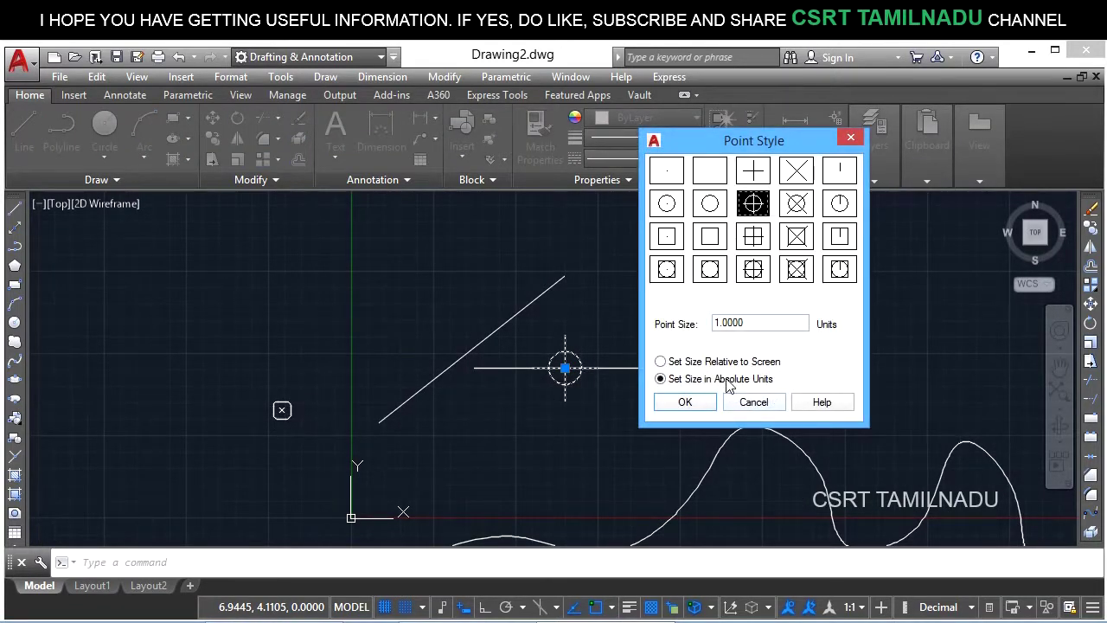
# - Apply the boxed-X point style at 5% screen size, then select the rounded-square symbol
pyautogui.click(761, 361)
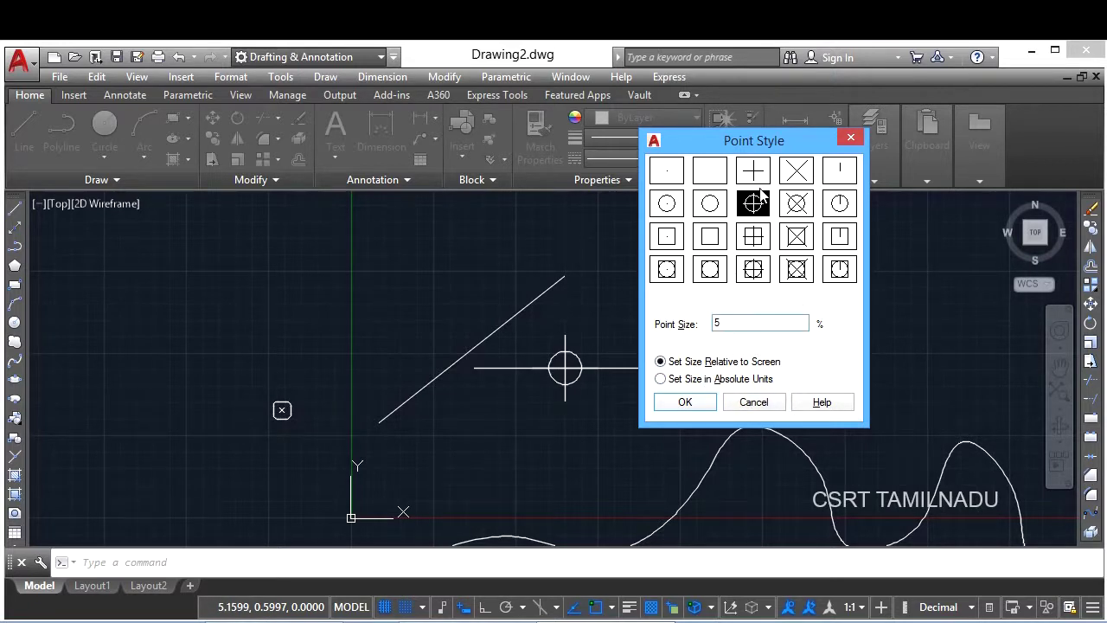
pyautogui.click(797, 269)
pyautogui.click(685, 402)
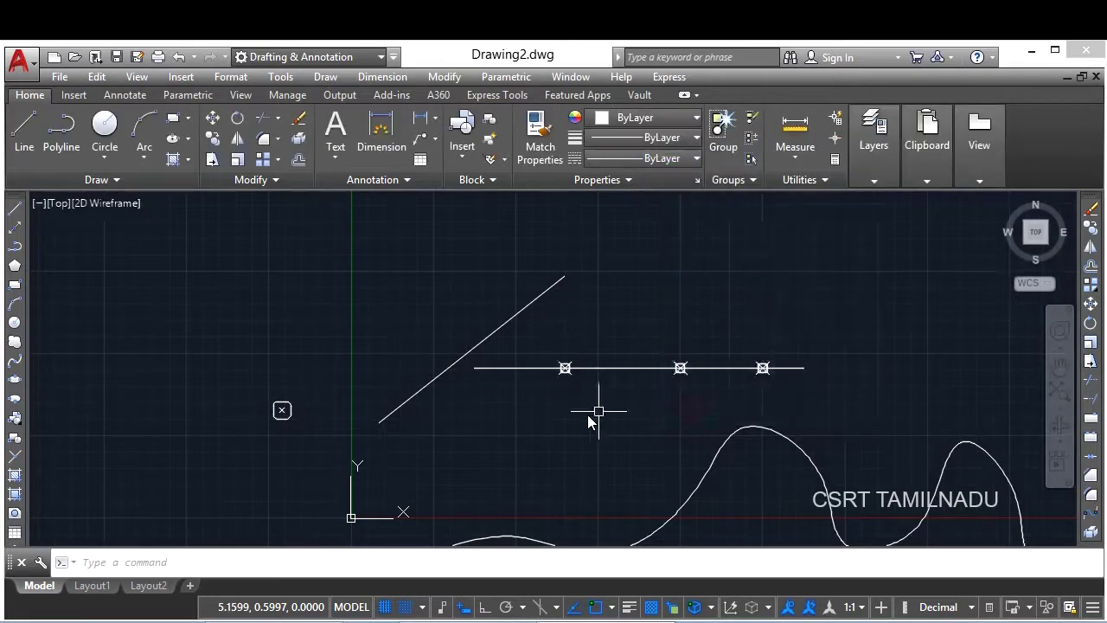
pyautogui.scroll(5, 467, 391)
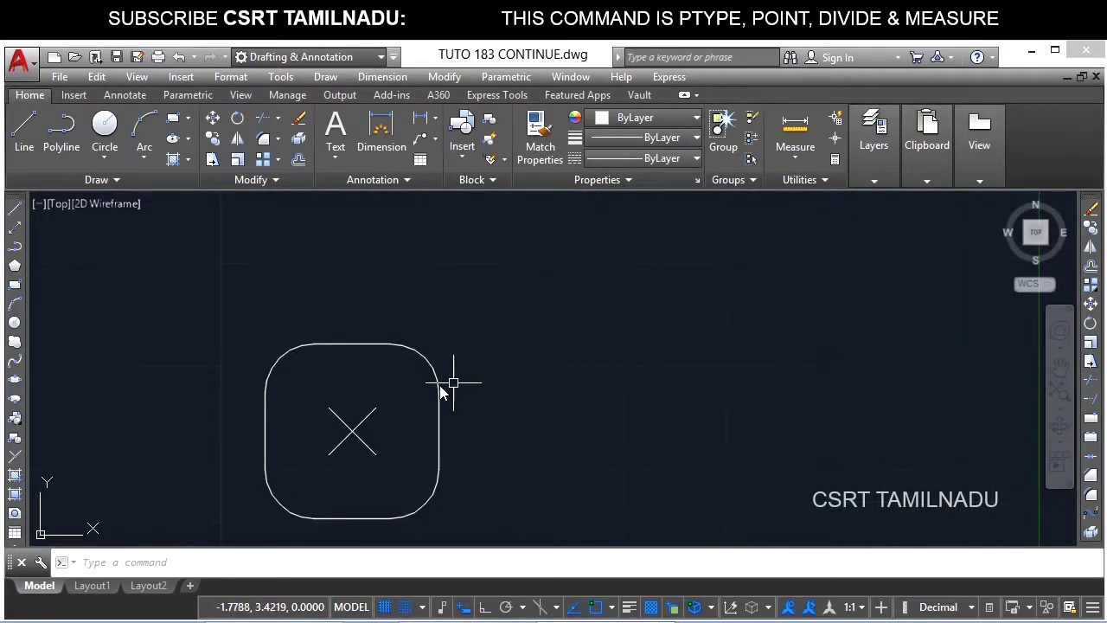
pyautogui.scroll(-3, 251, 394)
pyautogui.click(242, 370)
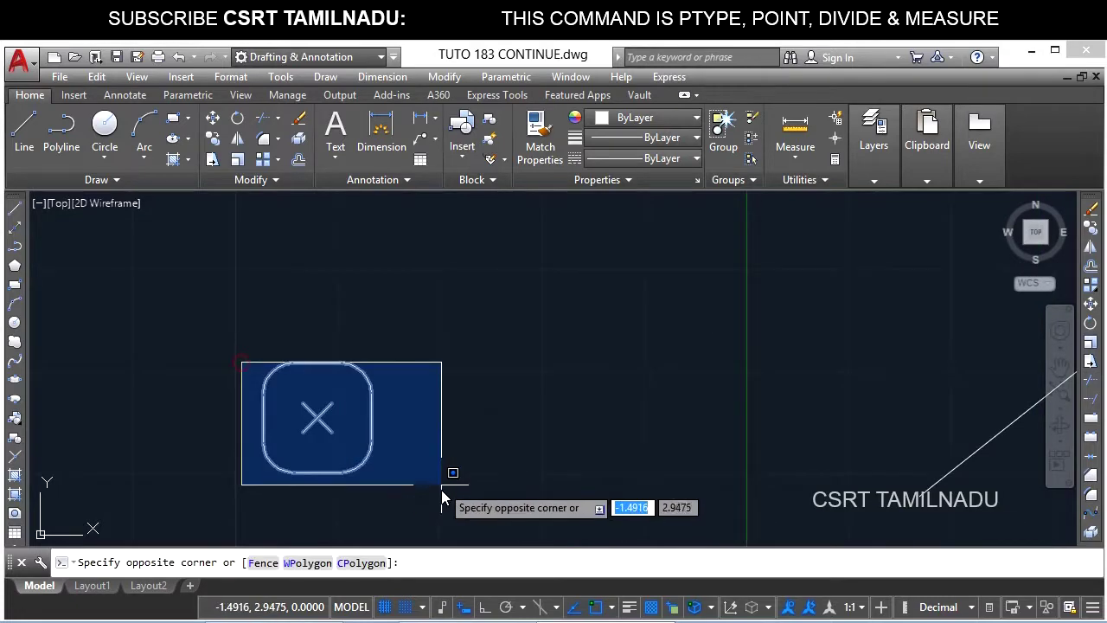
pyautogui.click(441, 490)
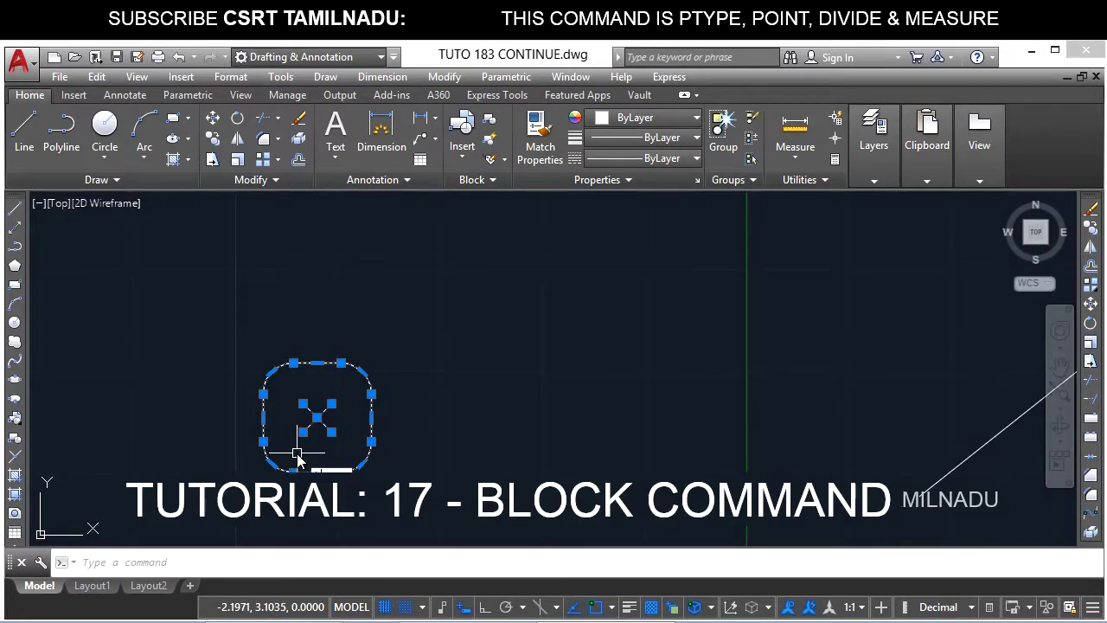
# - Define block 'point' from the rounded-square X, with its base point at the X centre and Snap off
pyautogui.write('b')
pyautogui.press('Return')
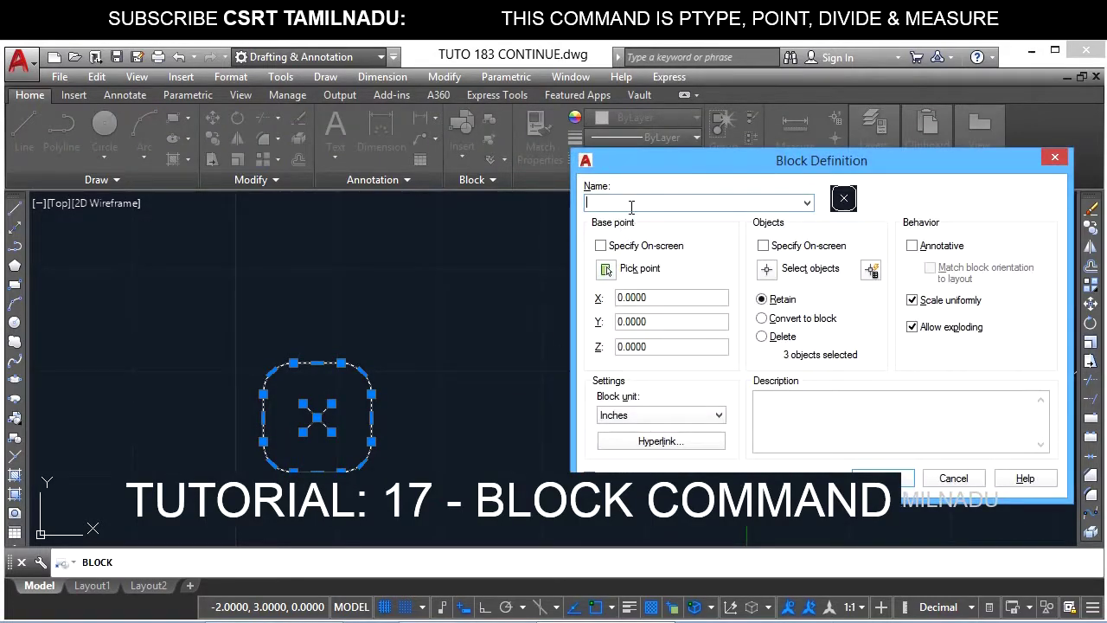
pyautogui.click(631, 206)
pyautogui.write('point')
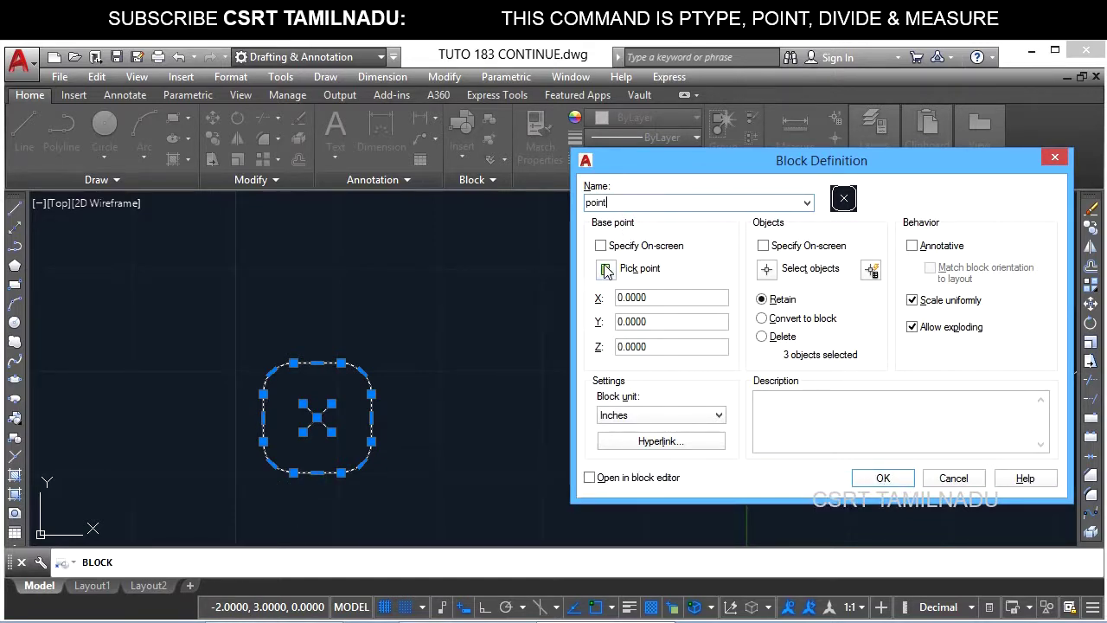
pyautogui.click(607, 271)
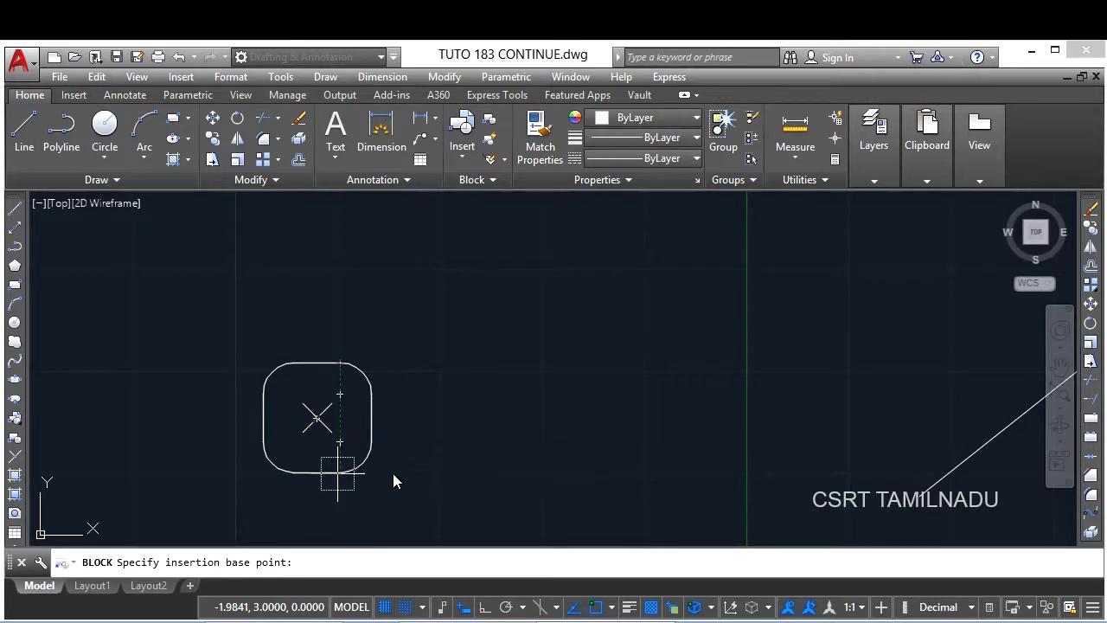
pyautogui.click(404, 607)
pyautogui.click(316, 418)
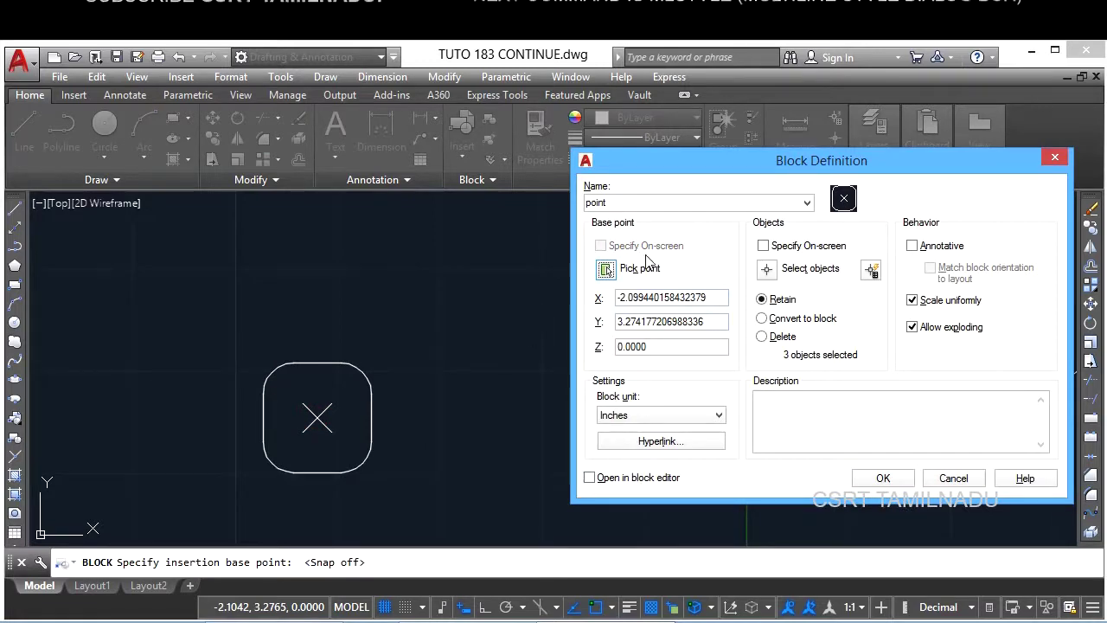
pyautogui.click(883, 478)
# - MEASURE the diagonal line with the aligned 'point' block at a 0.2 segment length
pyautogui.scroll(-2, 864, 394)
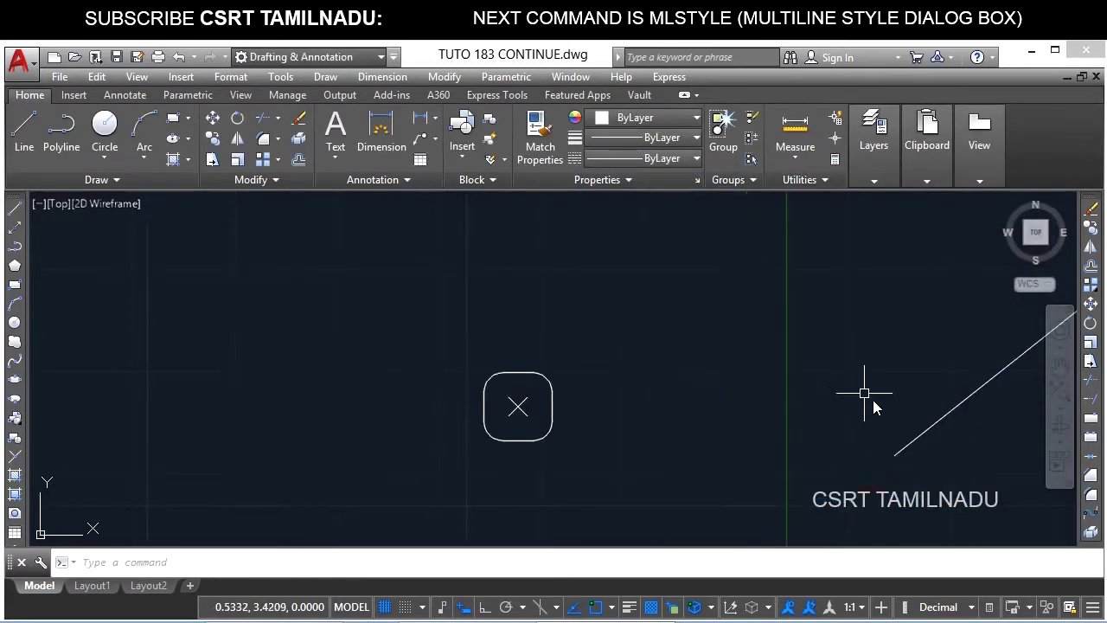
pyautogui.moveTo(864, 393); pyautogui.dragTo(272, 497, button='middle')
pyautogui.scroll(-2, 314, 450)
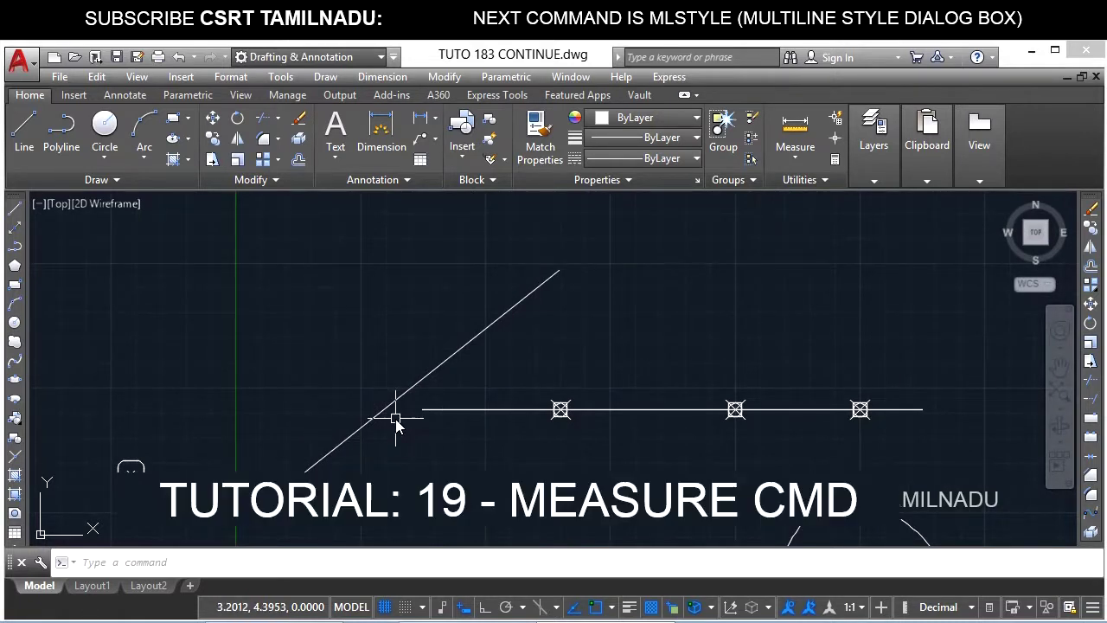
pyautogui.write('me')
pyautogui.press('Return')
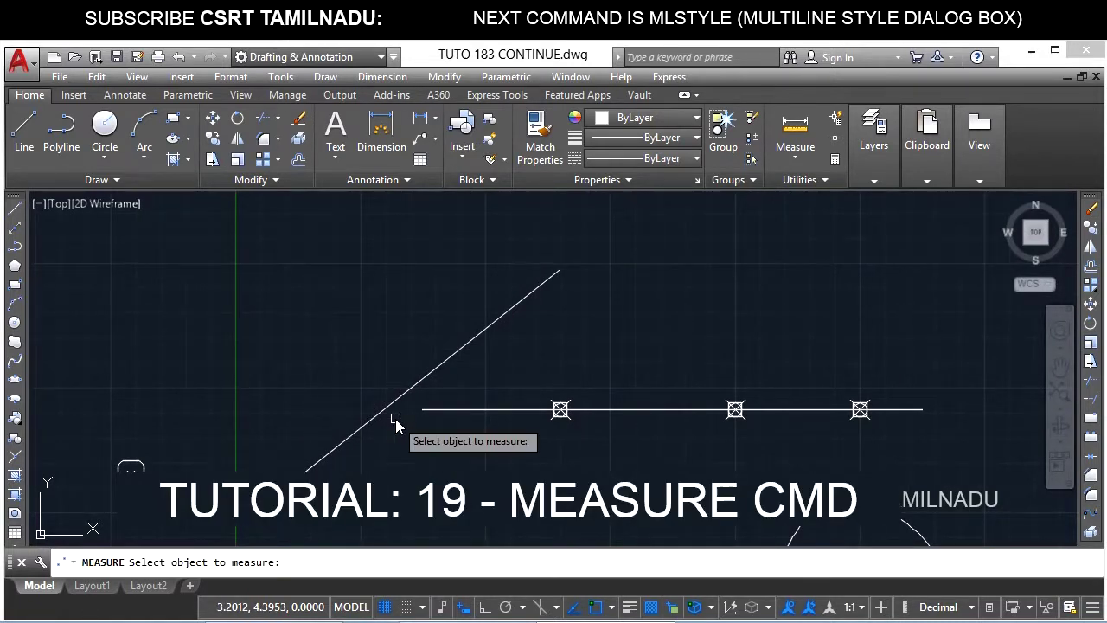
pyautogui.click(347, 433)
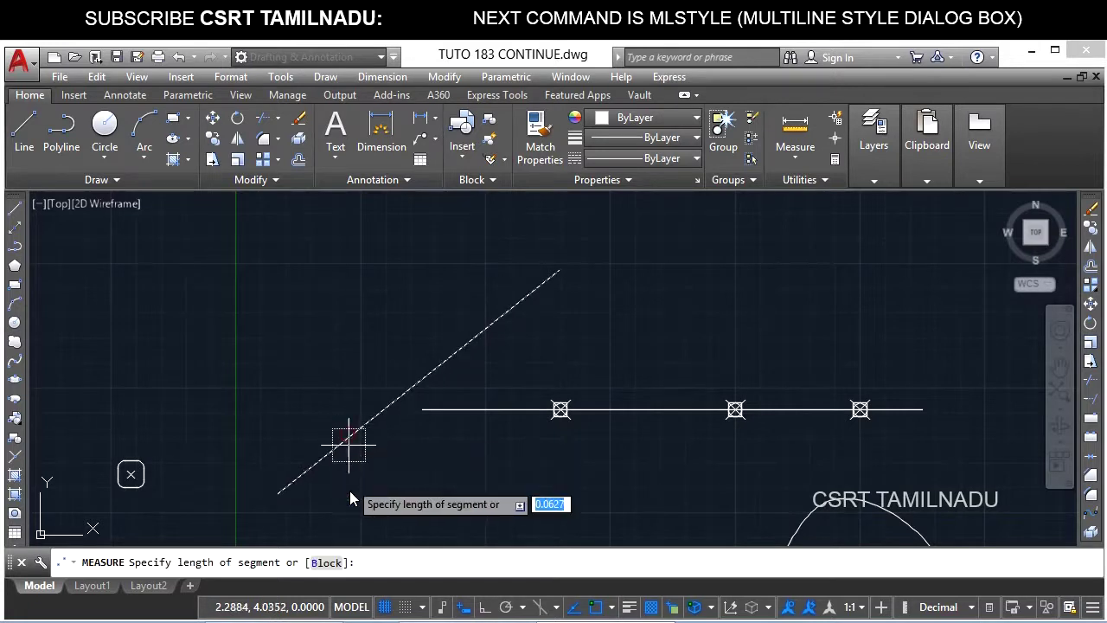
pyautogui.click(326, 562)
pyautogui.write('point')
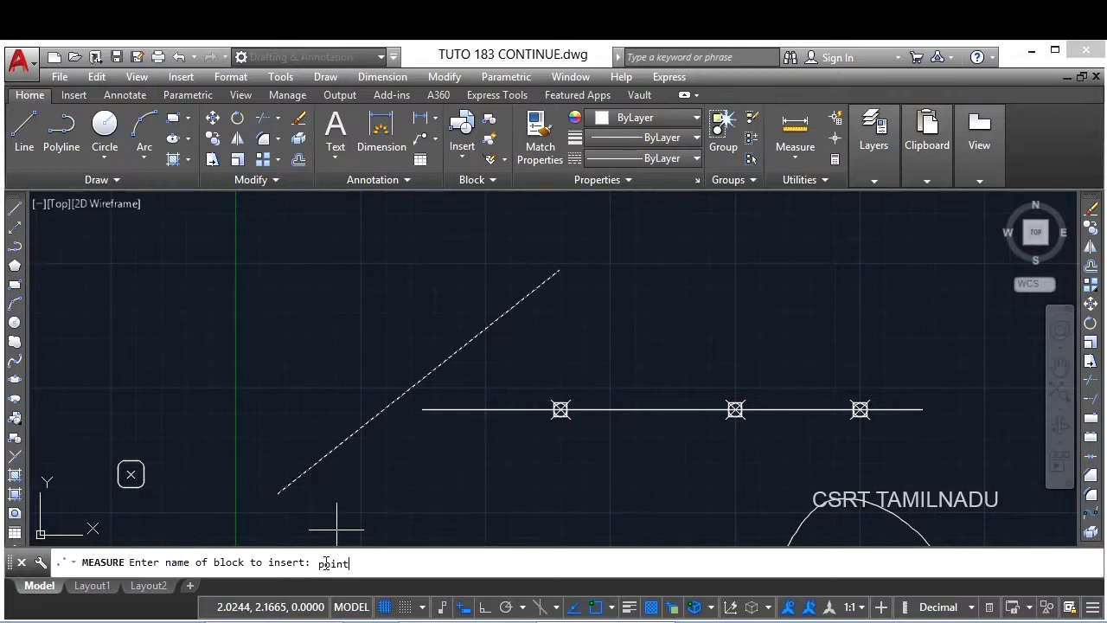
pyautogui.press('Return')
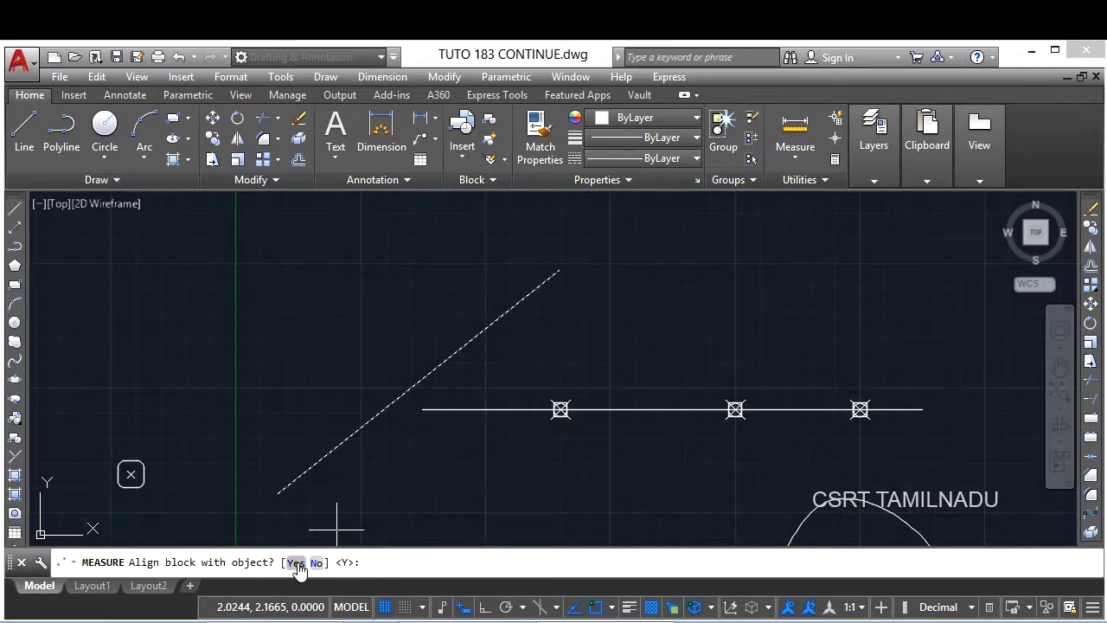
pyautogui.click(297, 562)
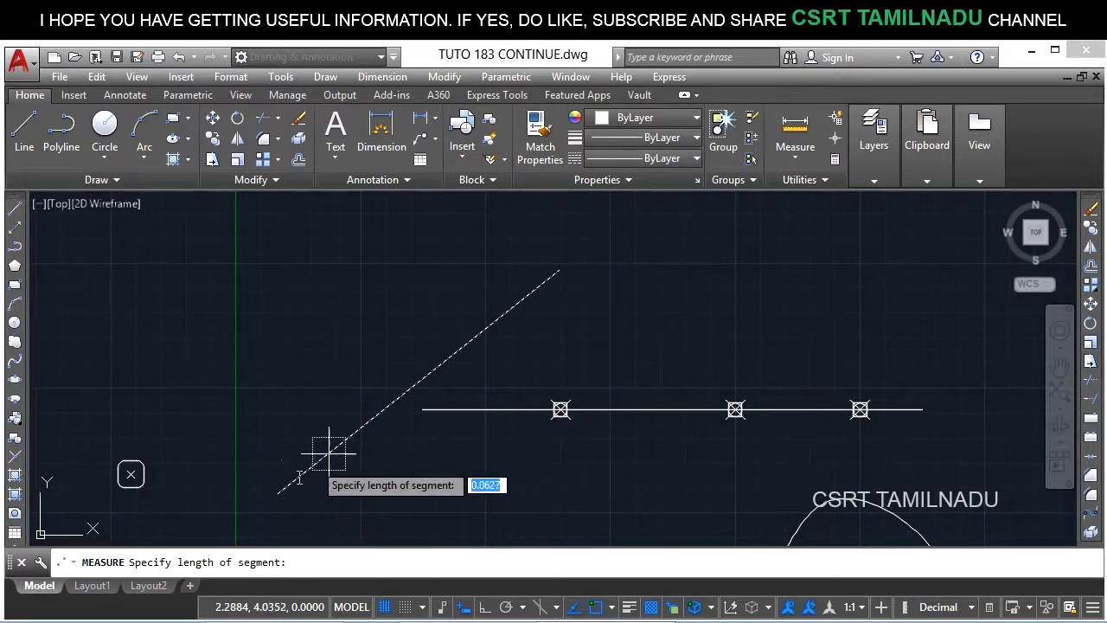
pyautogui.write('.2')
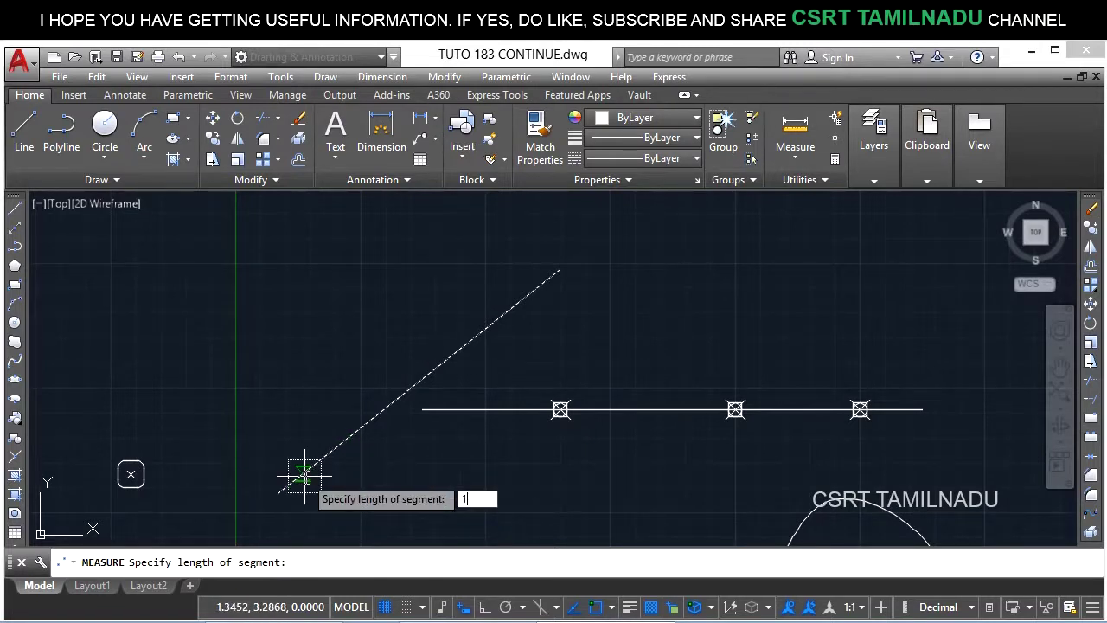
pyautogui.press('Return')
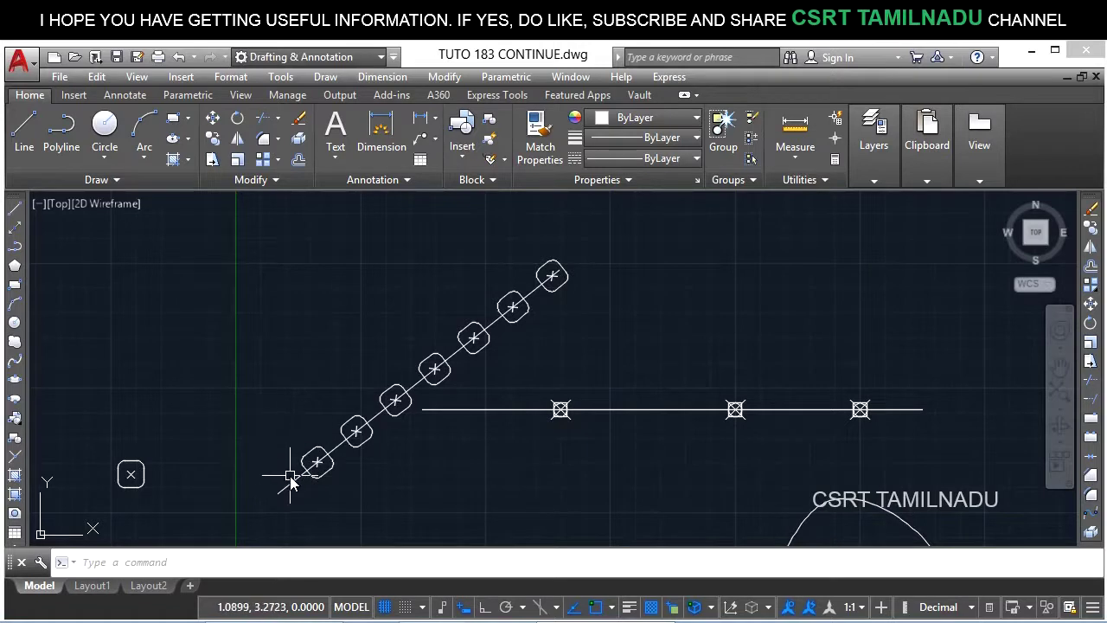
pyautogui.press('Return')
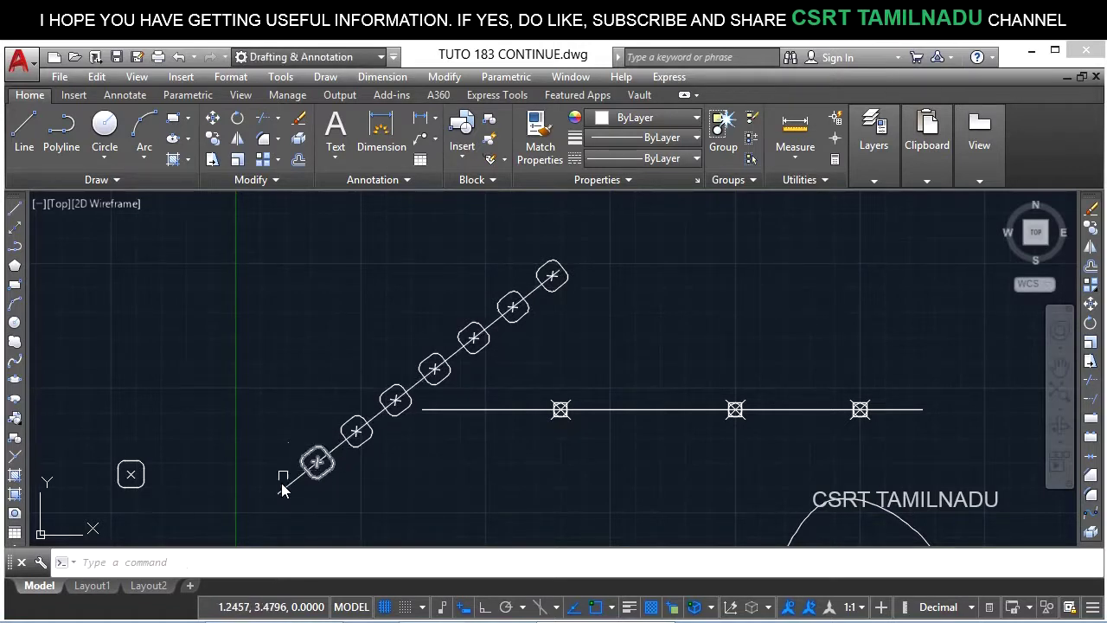
pyautogui.scroll(4, 283, 490)
pyautogui.write('da')
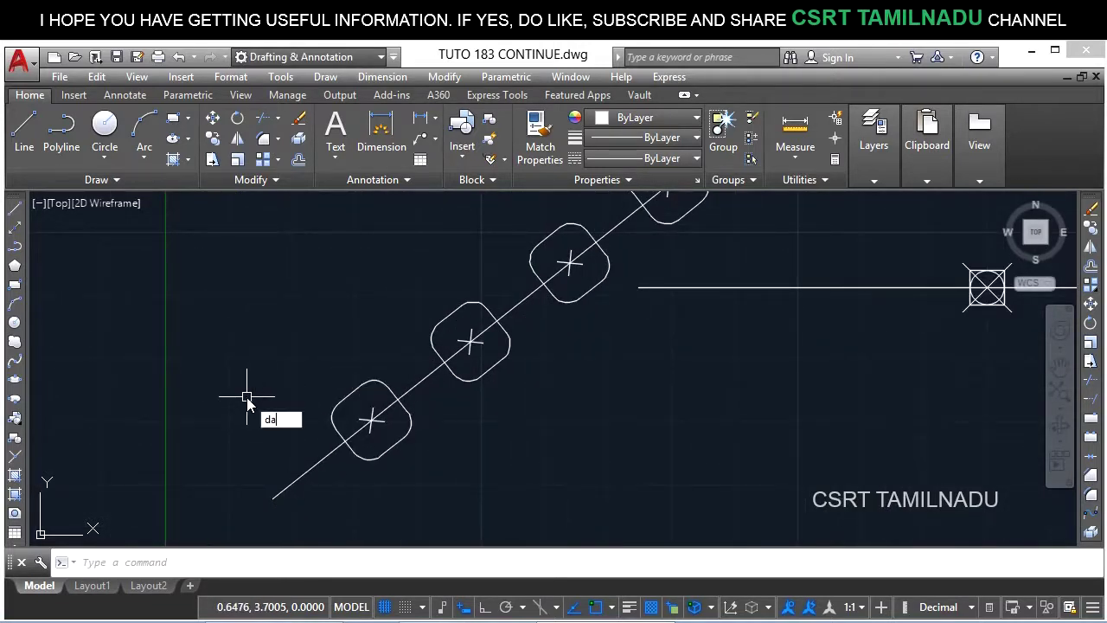
pyautogui.write('l')
pyautogui.press('Return')
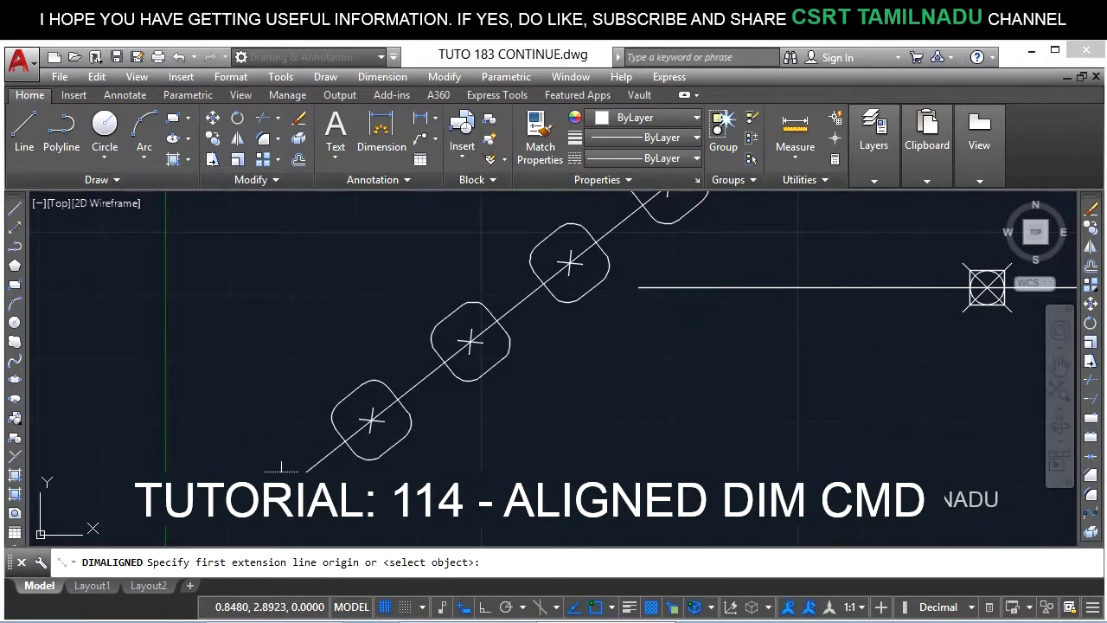
pyautogui.click(307, 469)
pyautogui.click(372, 422)
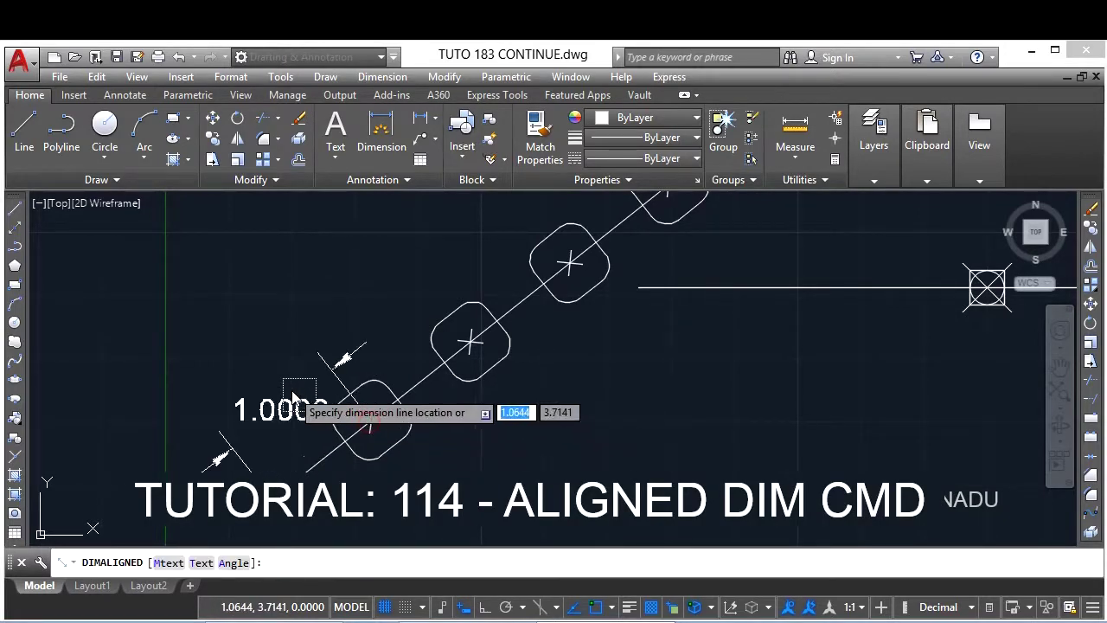
pyautogui.click(294, 400)
pyautogui.scroll(-4, 185, 390)
pyautogui.click(264, 346)
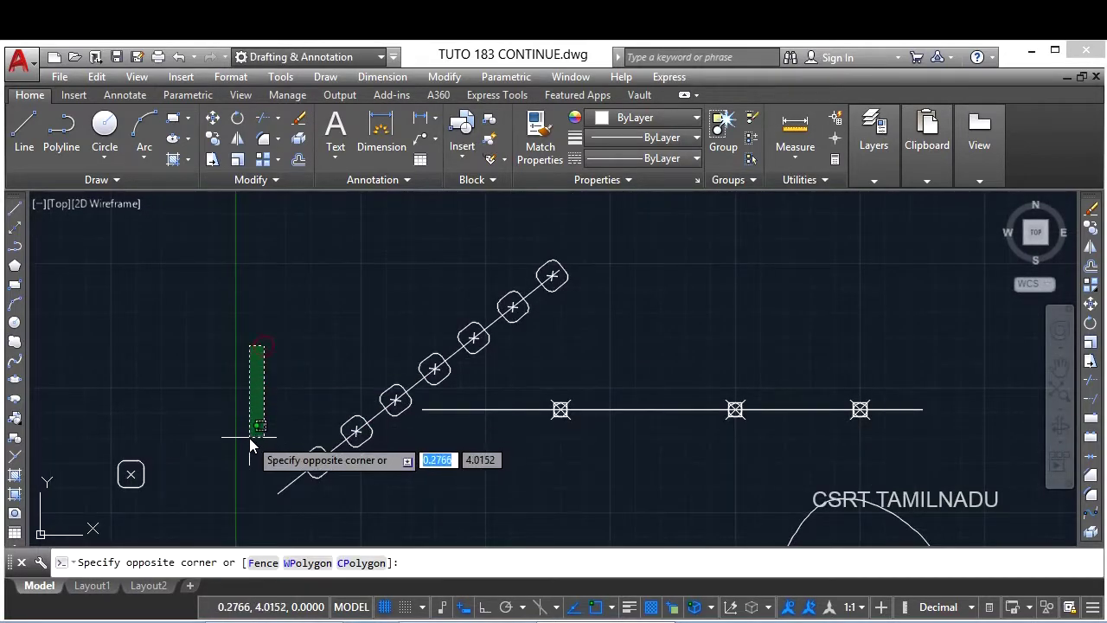
pyautogui.click(252, 442)
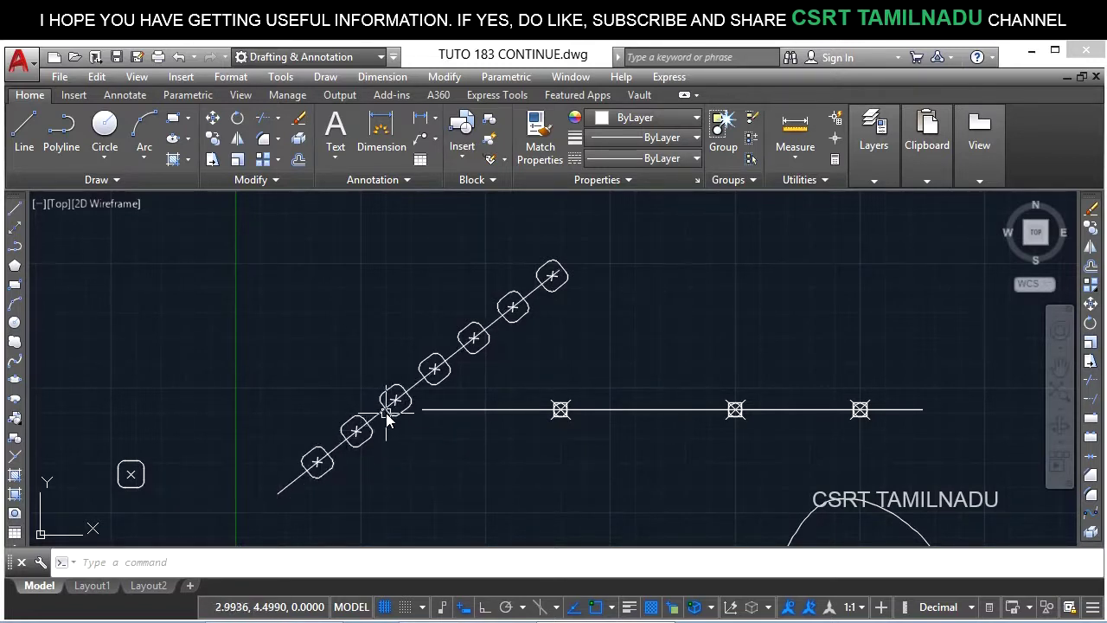
pyautogui.click(285, 404)
pyautogui.click(264, 425)
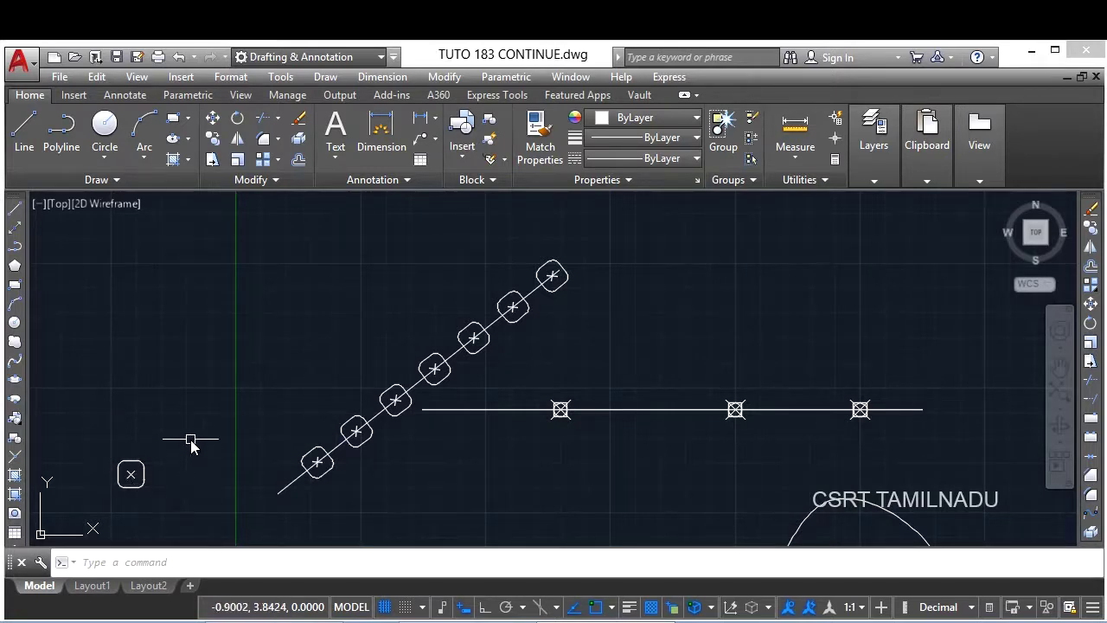
# - Undo the measured blocks so the diagonal line is clear
pyautogui.hotkey('ctrl', 'z')
pyautogui.click(294, 381)
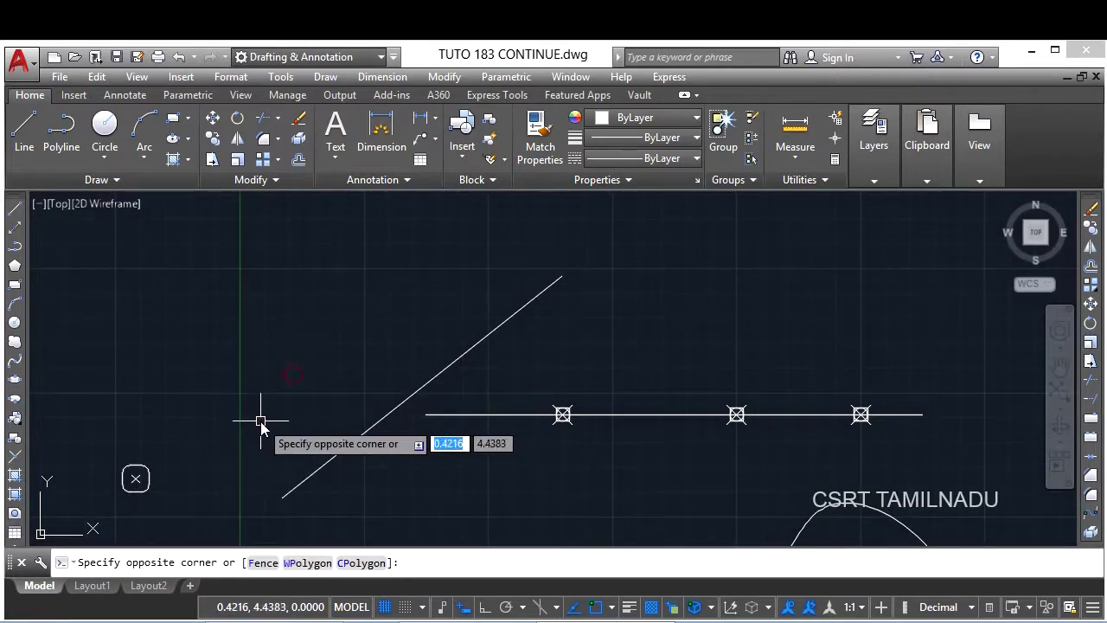
pyautogui.click(260, 424)
# - Start DIVIDE on the diagonal line using the POINT block, not aligned to the line
pyautogui.write('DIV')
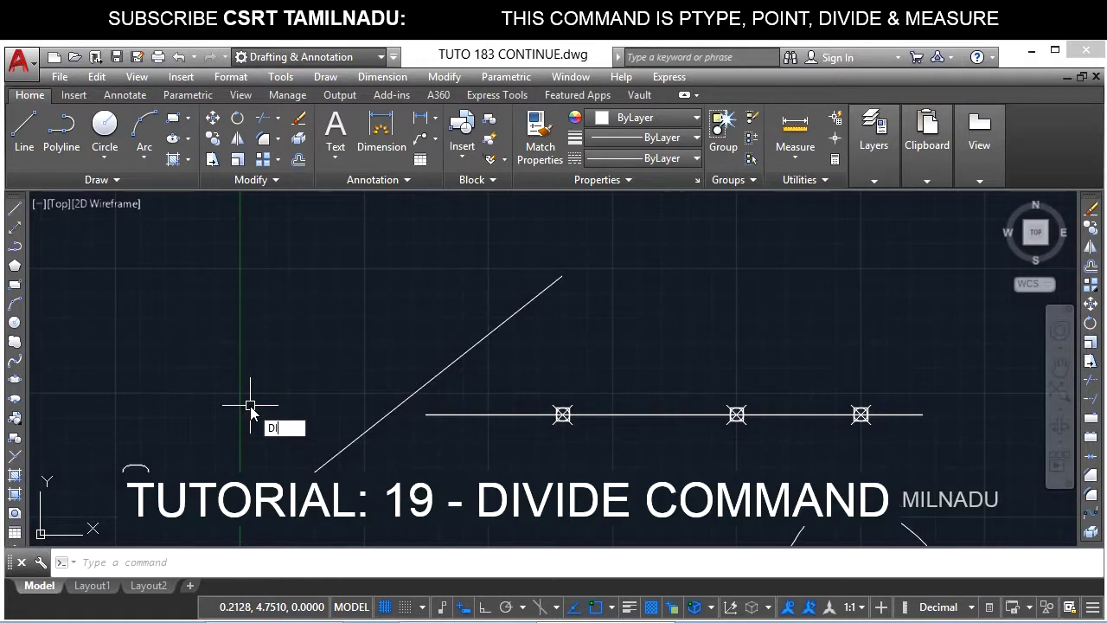
pyautogui.press('Return')
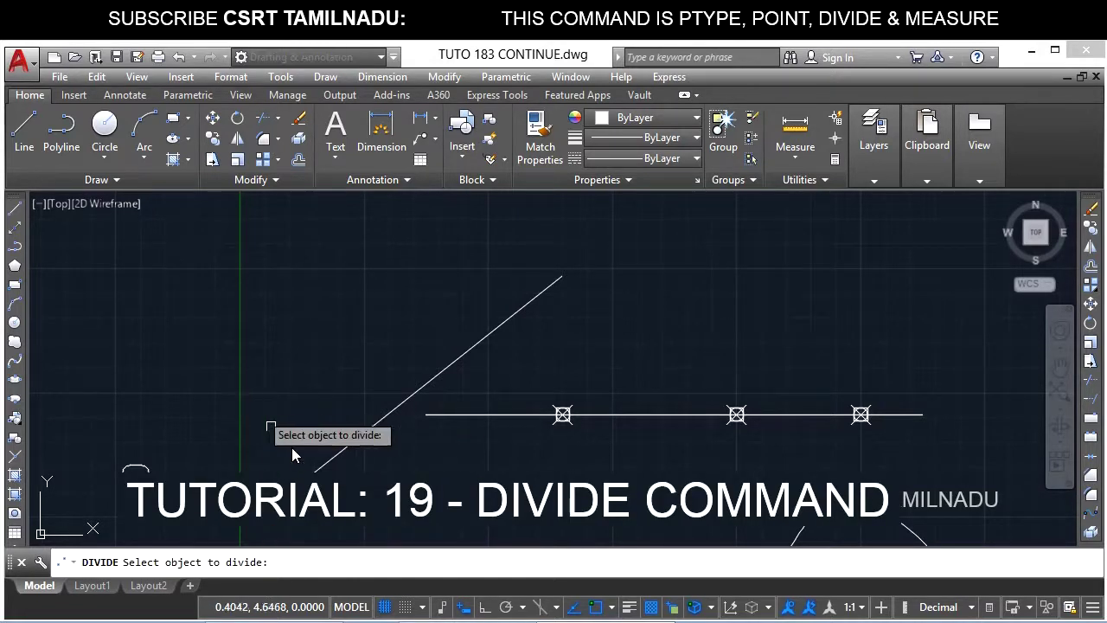
pyautogui.click(321, 467)
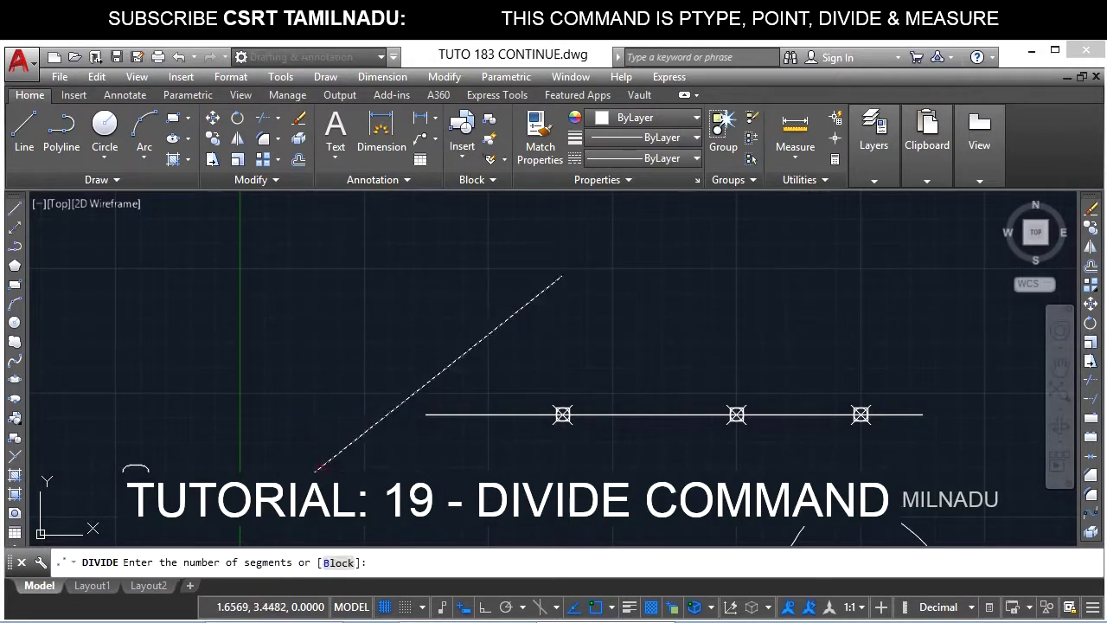
pyautogui.click(329, 561)
pyautogui.write('POINT')
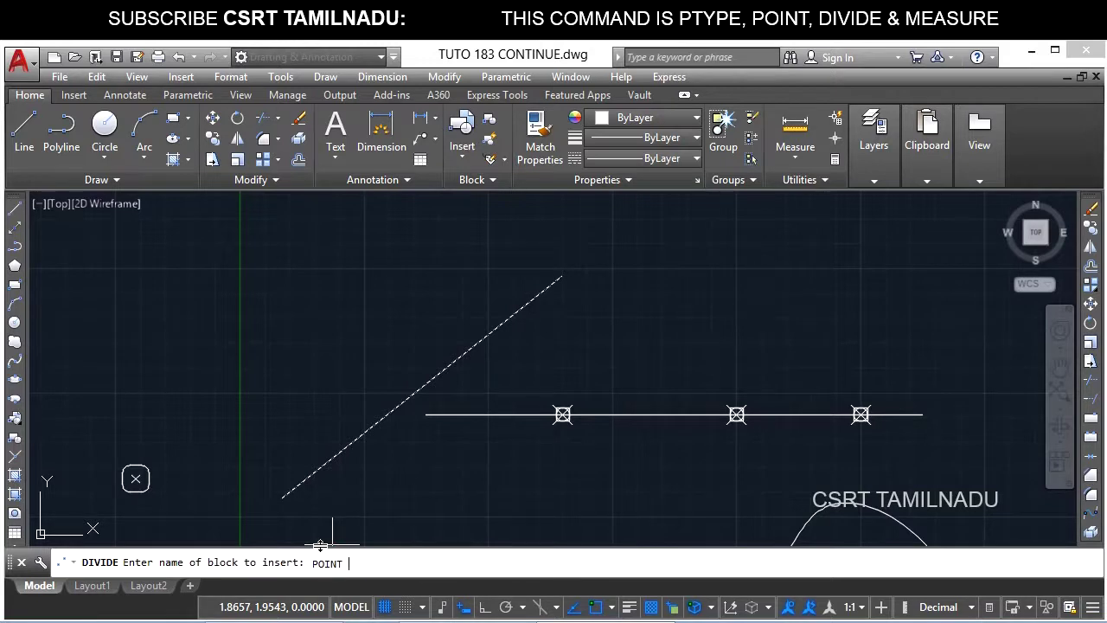
pyautogui.press('Return')
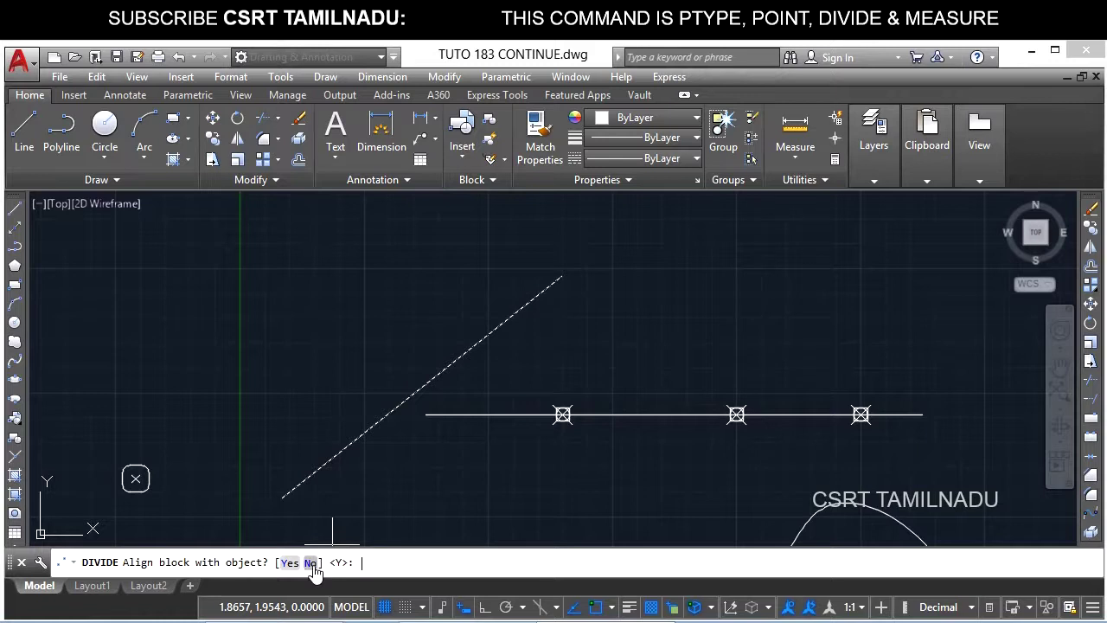
pyautogui.click(310, 562)
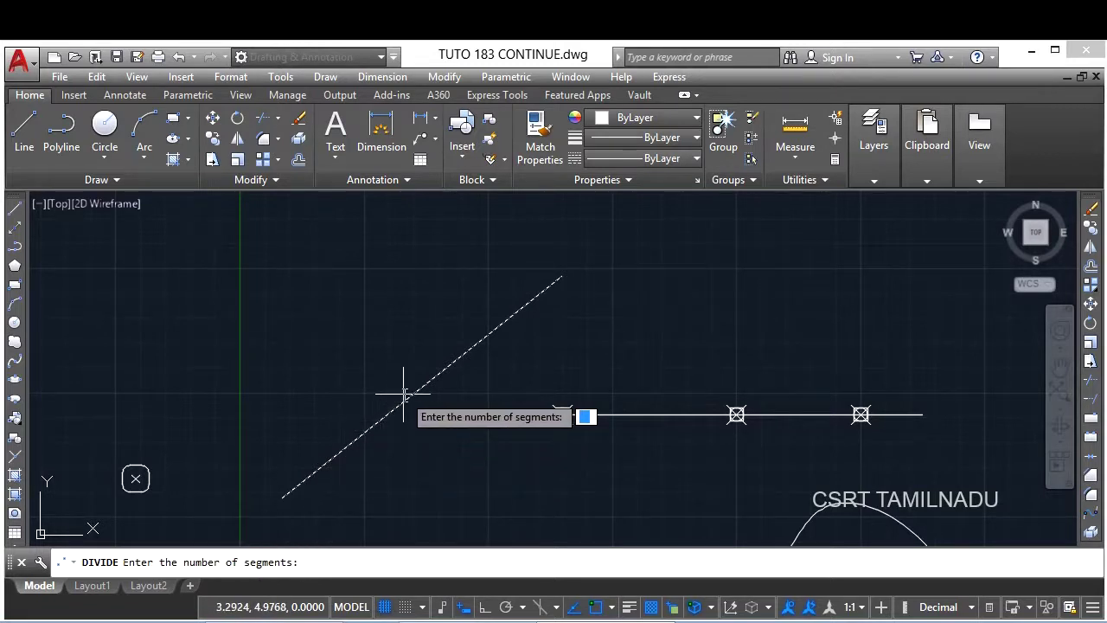
pyautogui.write('5')
pyautogui.press('Return')
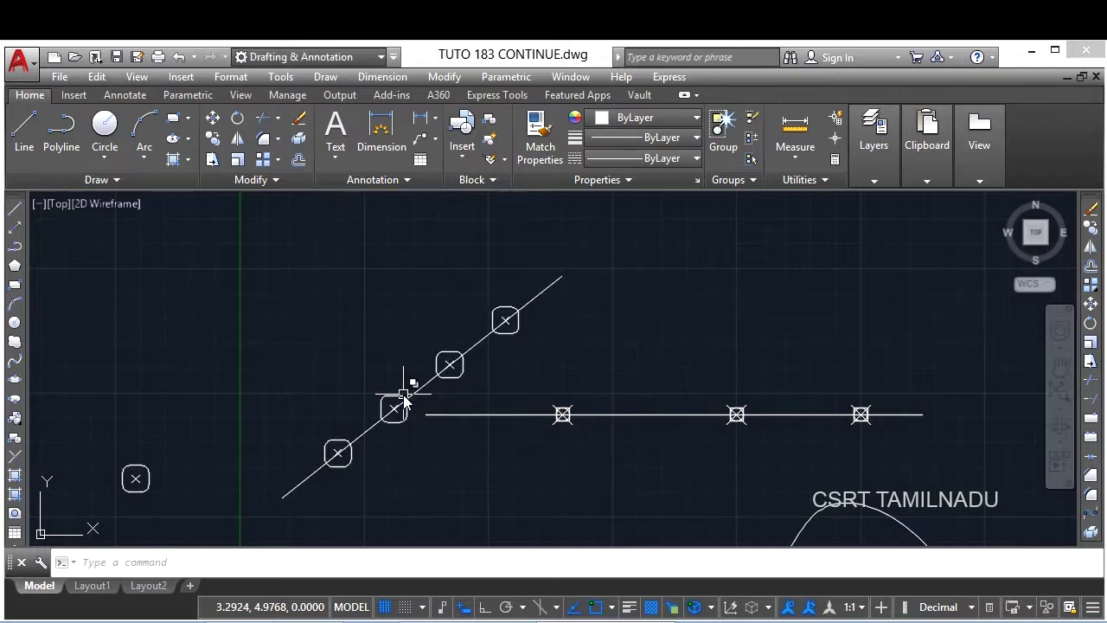